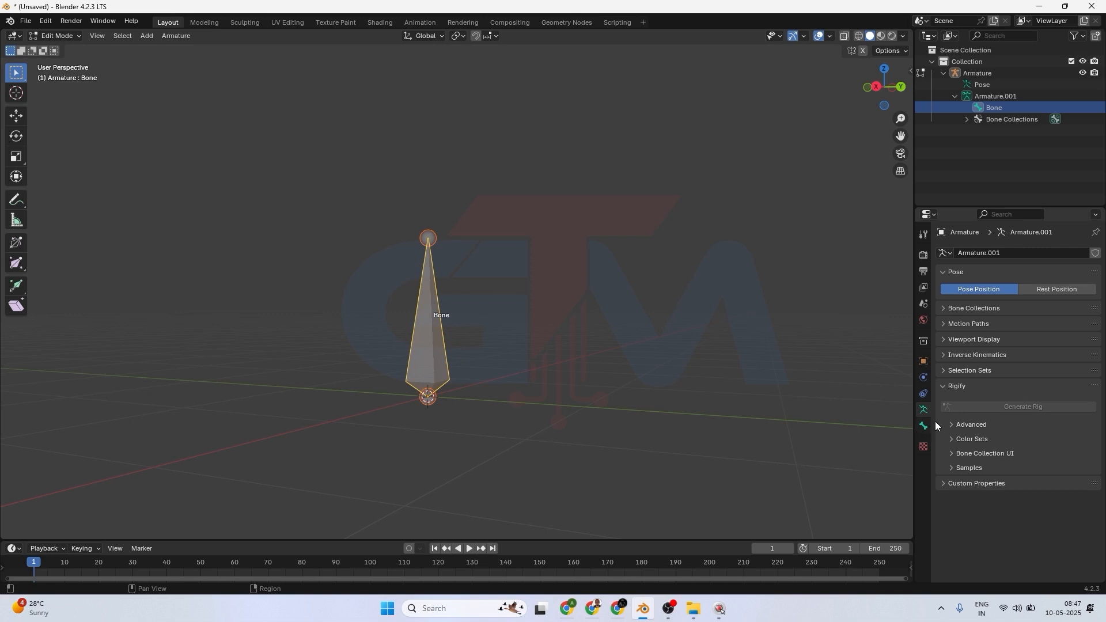
Turn off bone names in the armature's viewport display settings.
click(945, 341)
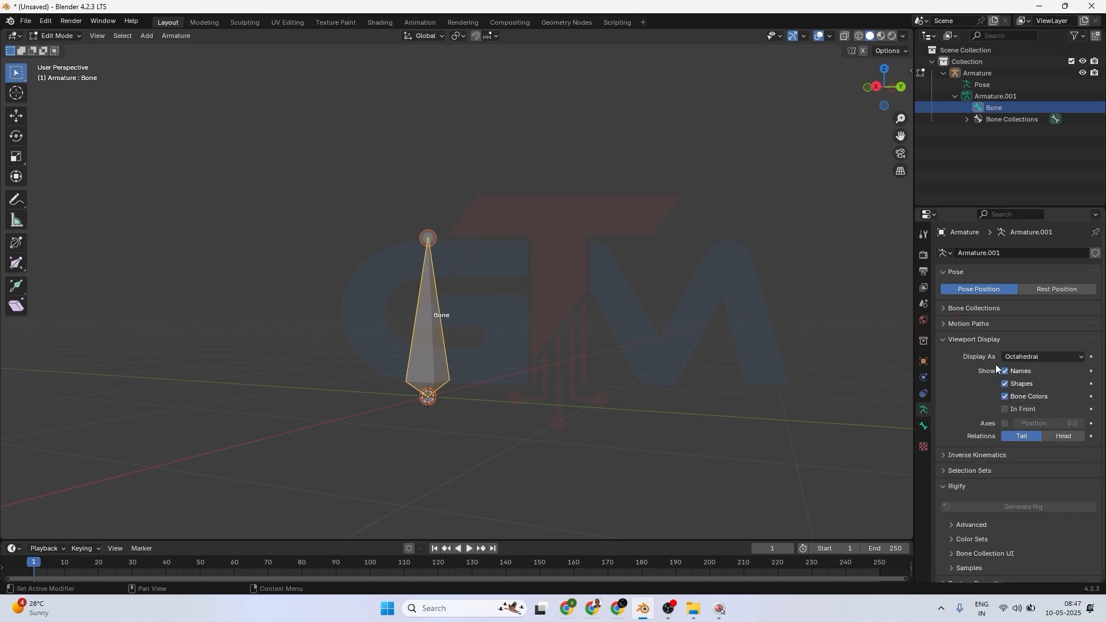
click(1005, 373)
click(942, 339)
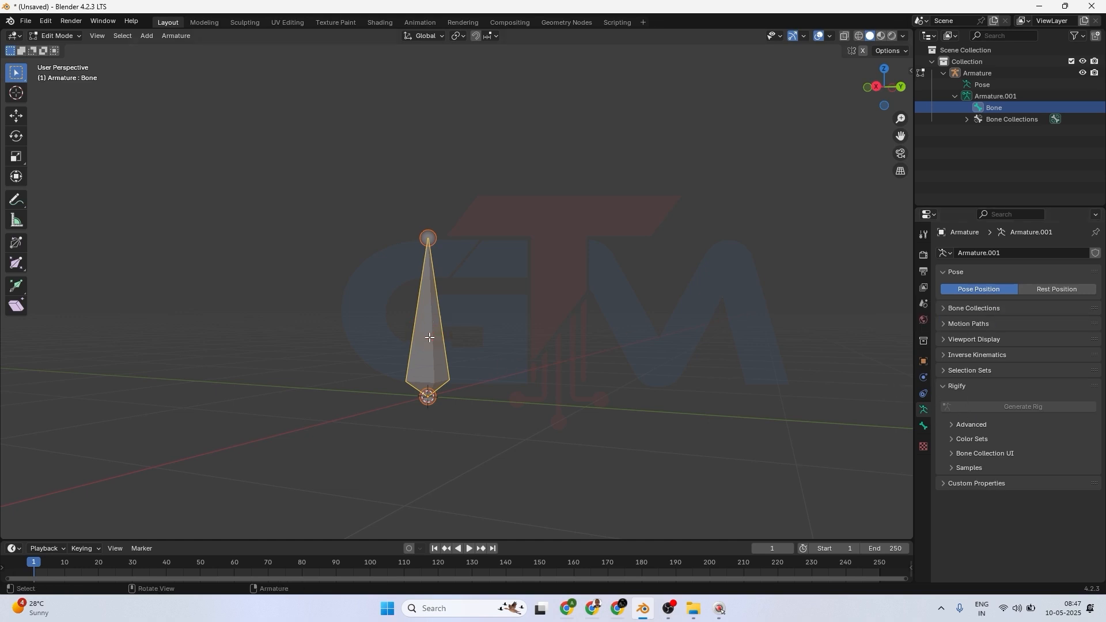
Duplicate the bone and move the copy along the Y axis by about 0.67 m.
key(shift+d)
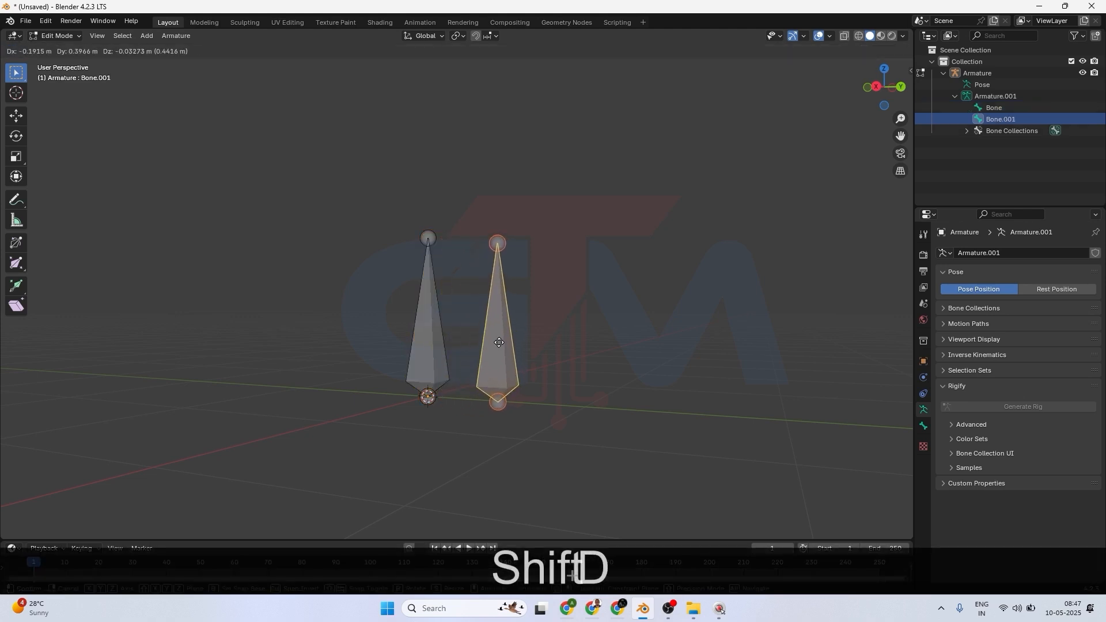
key(y)
click(527, 352)
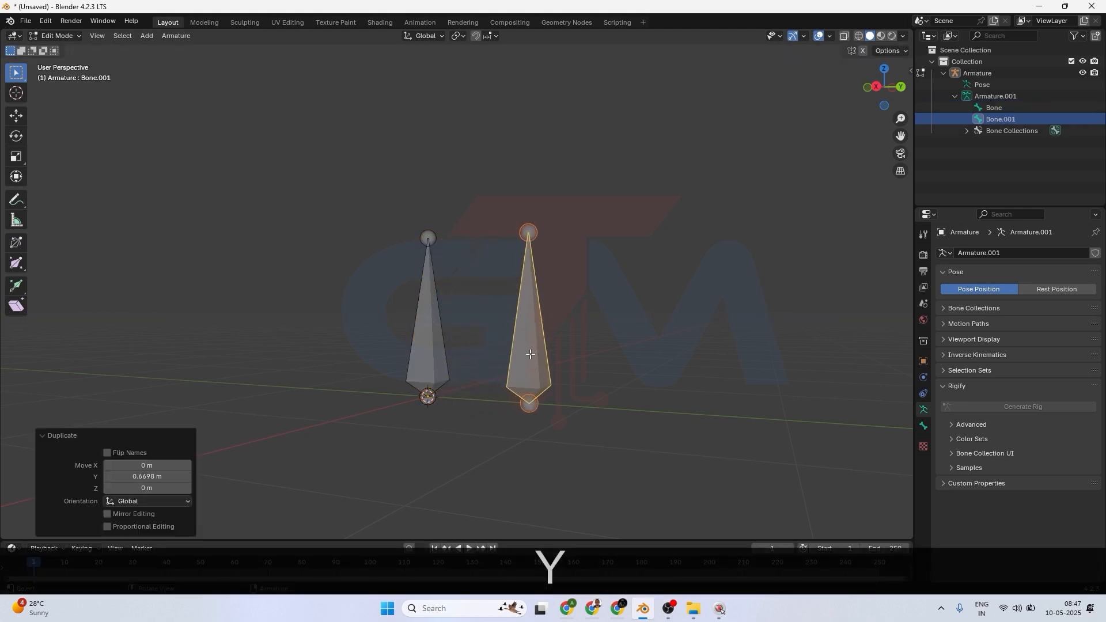
Duplicate the new bone again along the Y axis by about 0.63 m.
key(shift+d)
key(y)
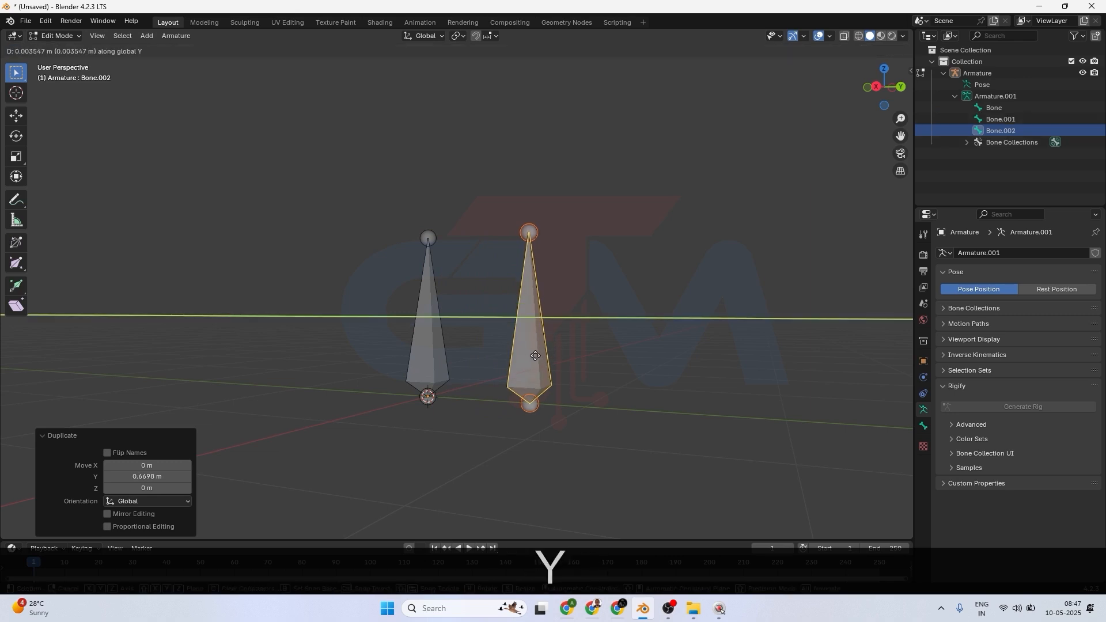
click(641, 371)
middle_drag(461, 365, 506, 382)
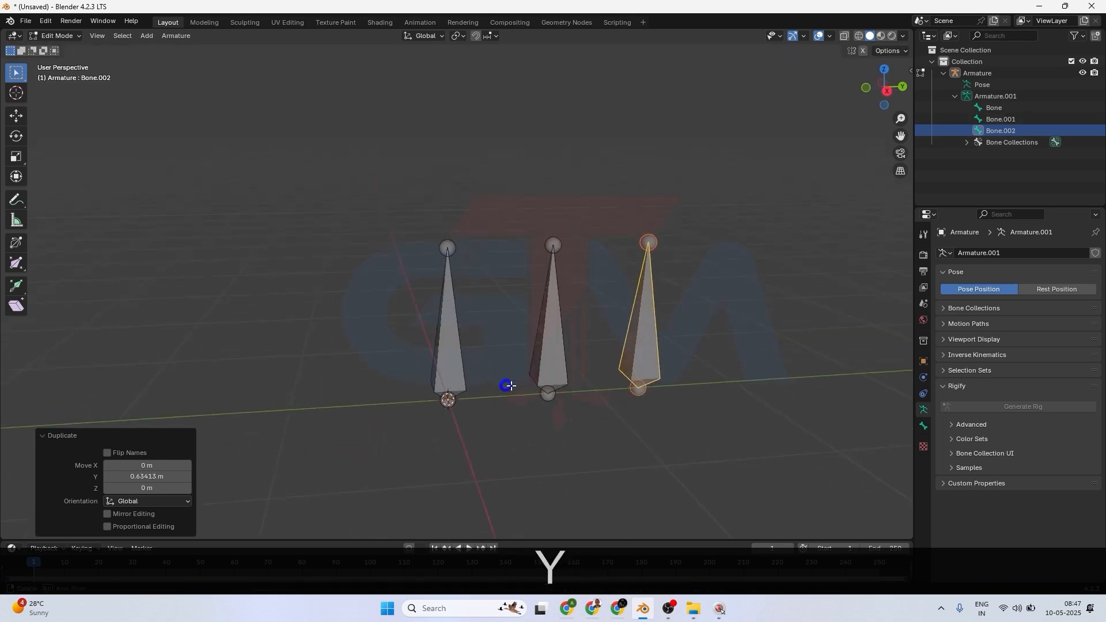
Select the original bone and duplicate it along the Y axis to the opposite side.
click(454, 360)
key(shift+d)
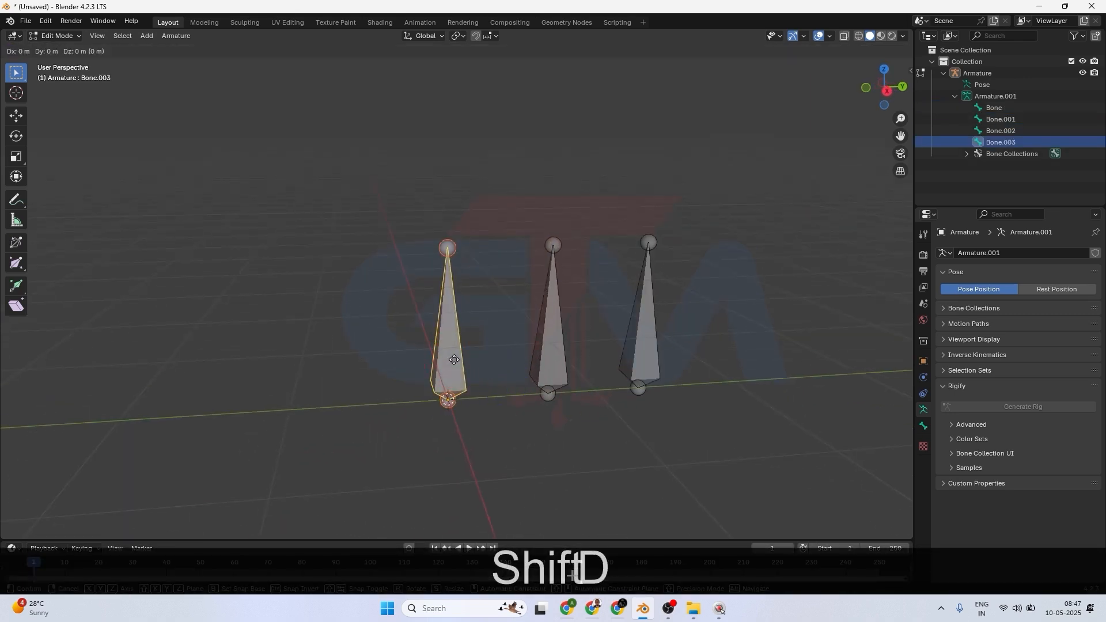
key(g)
key(y)
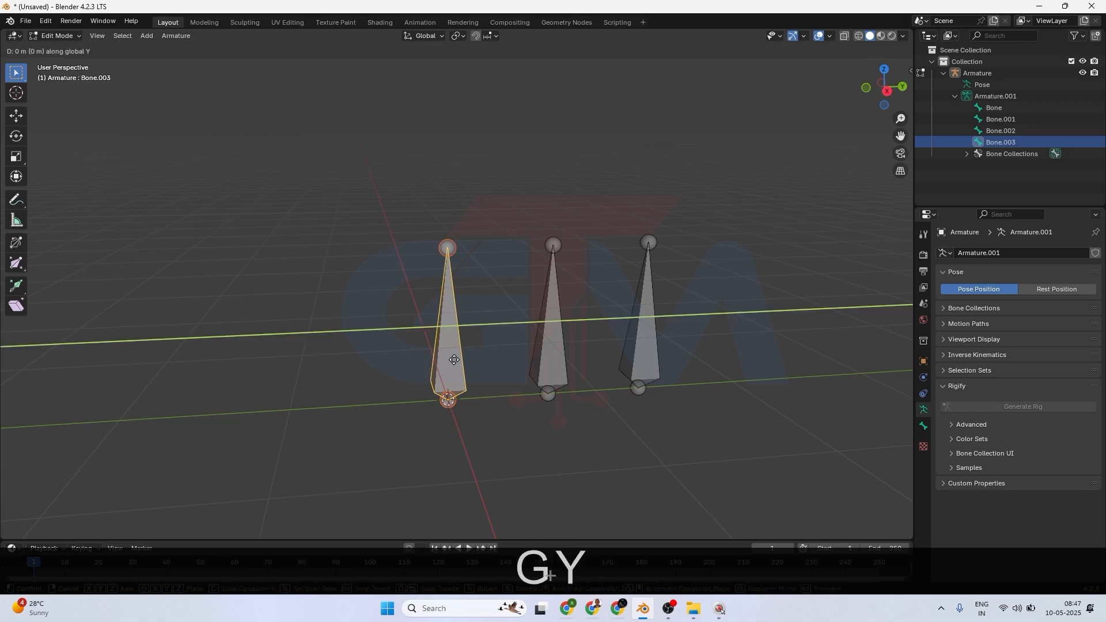
click(330, 354)
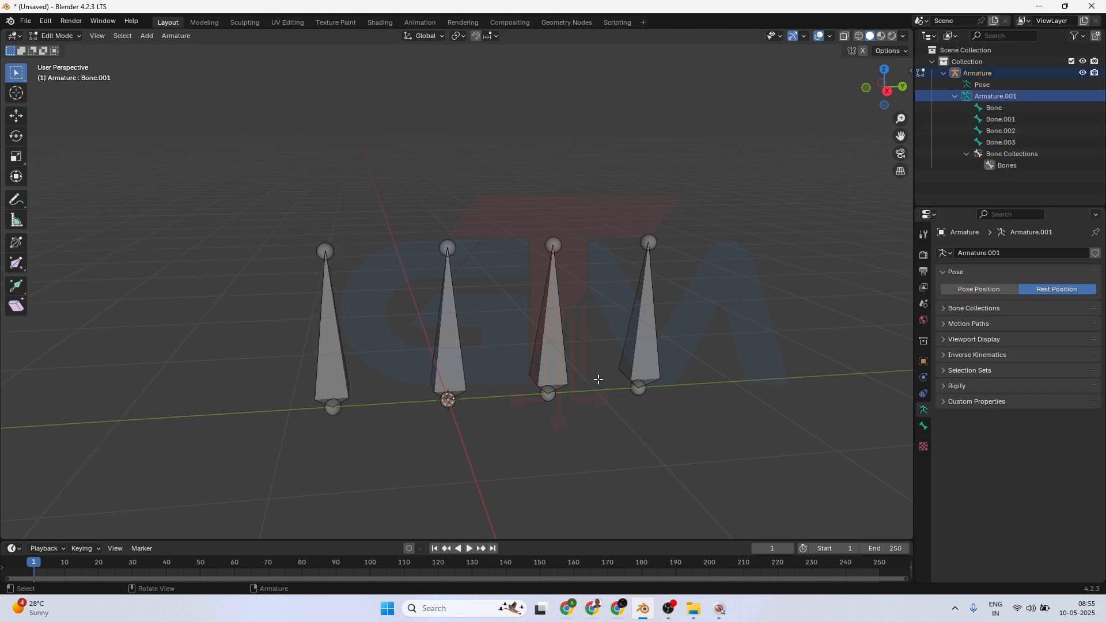
Open the bone collections and toggle the Bones collection's visibility off and back on.
click(945, 308)
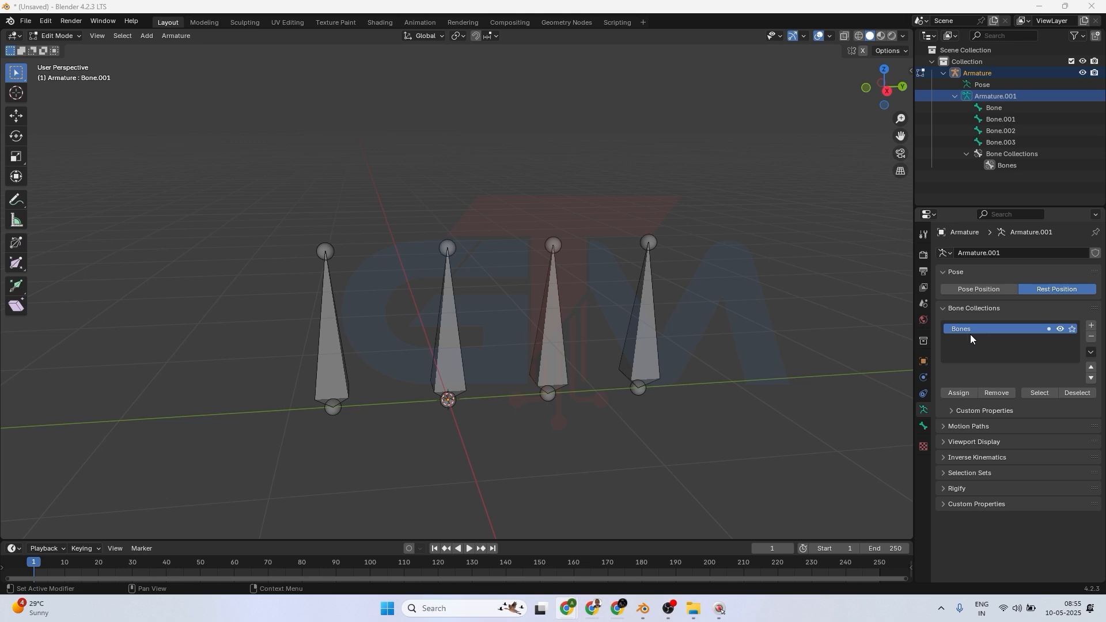
click(1059, 329)
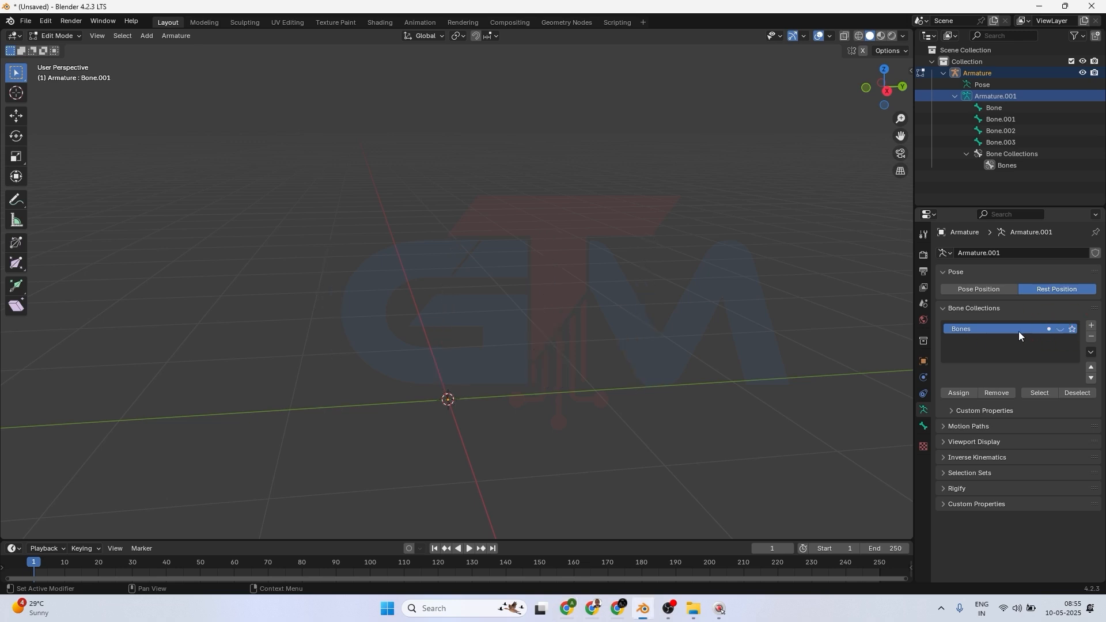
click(1060, 329)
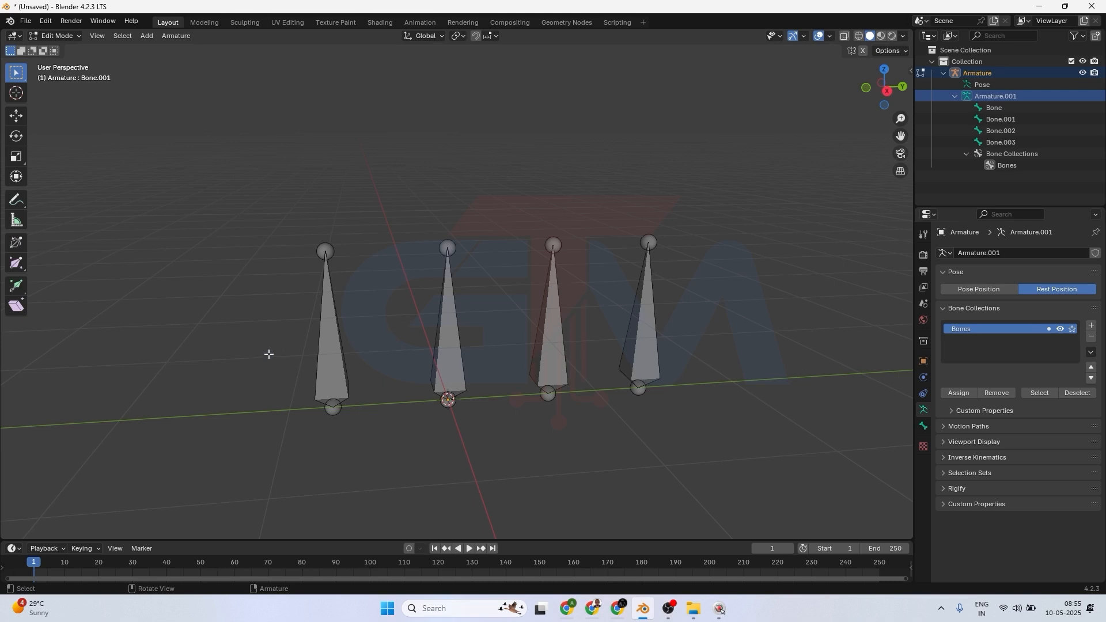
Move the leftmost bone into a new bone collection named Bones1.
click(321, 351)
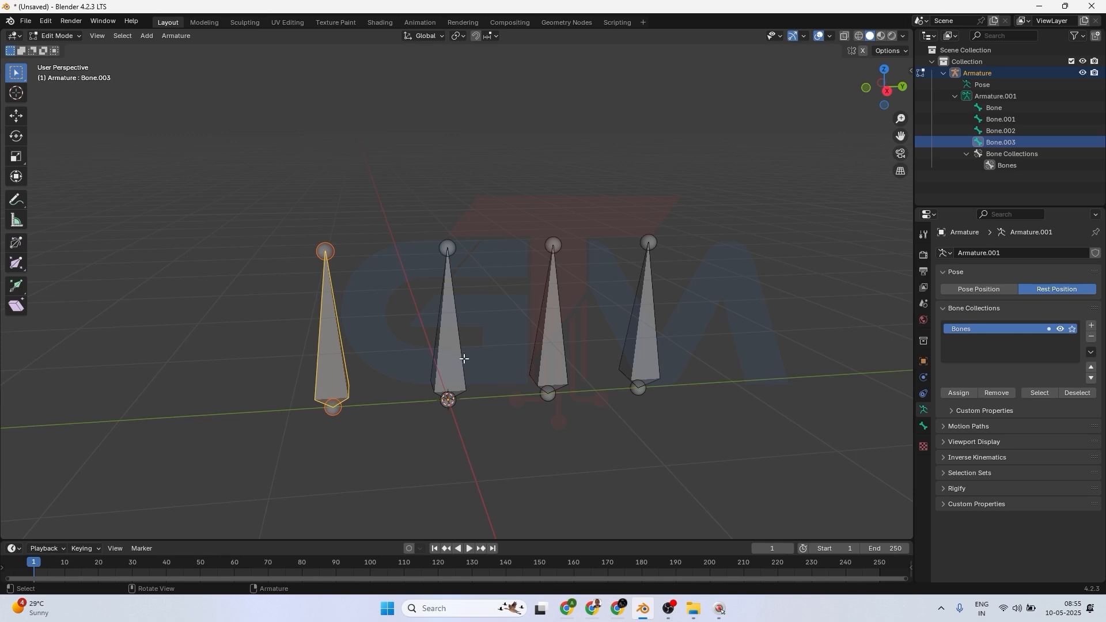
key(m)
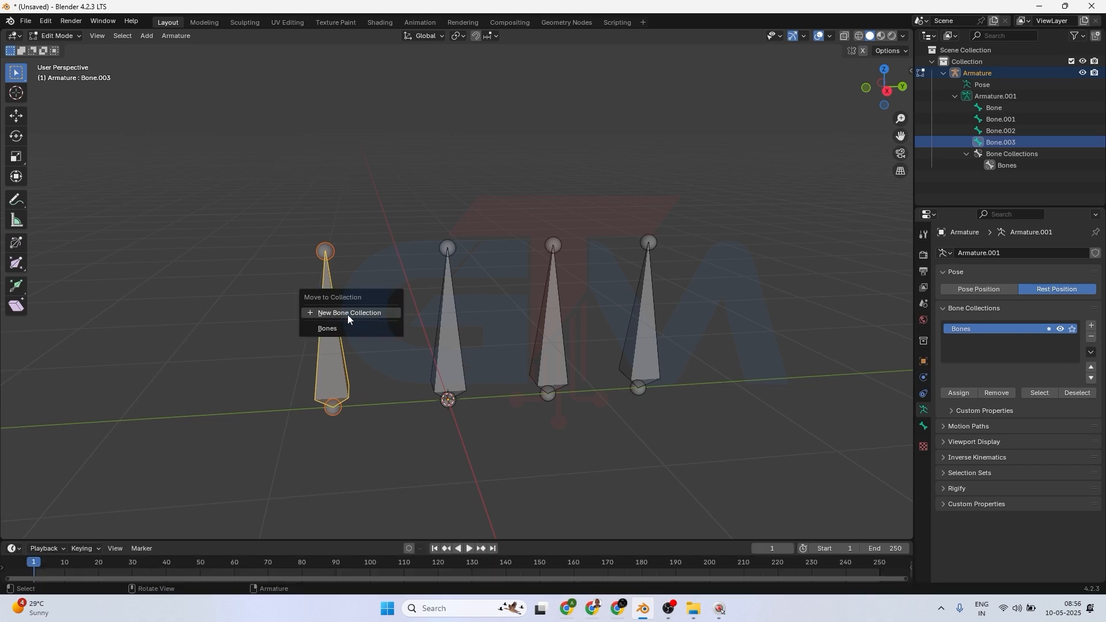
click(368, 313)
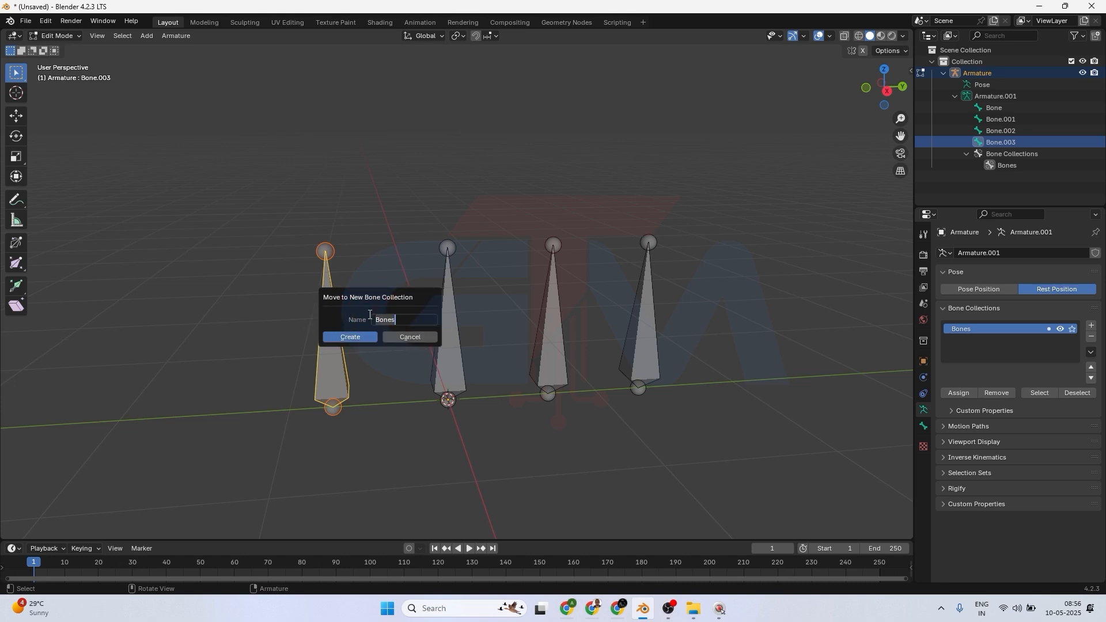
key(Right)
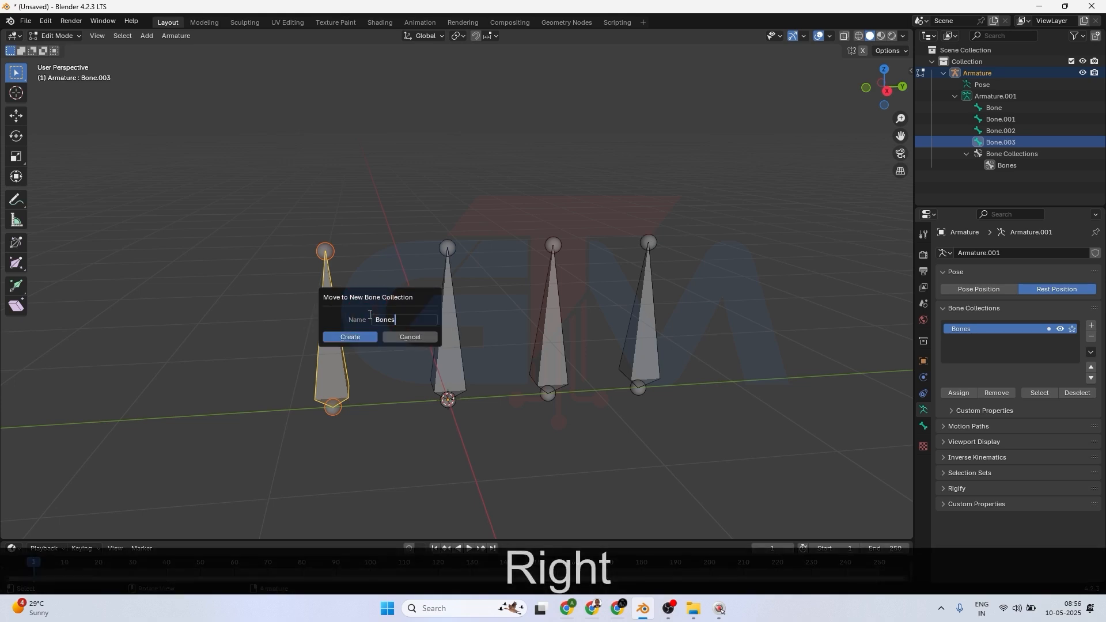
text(1)
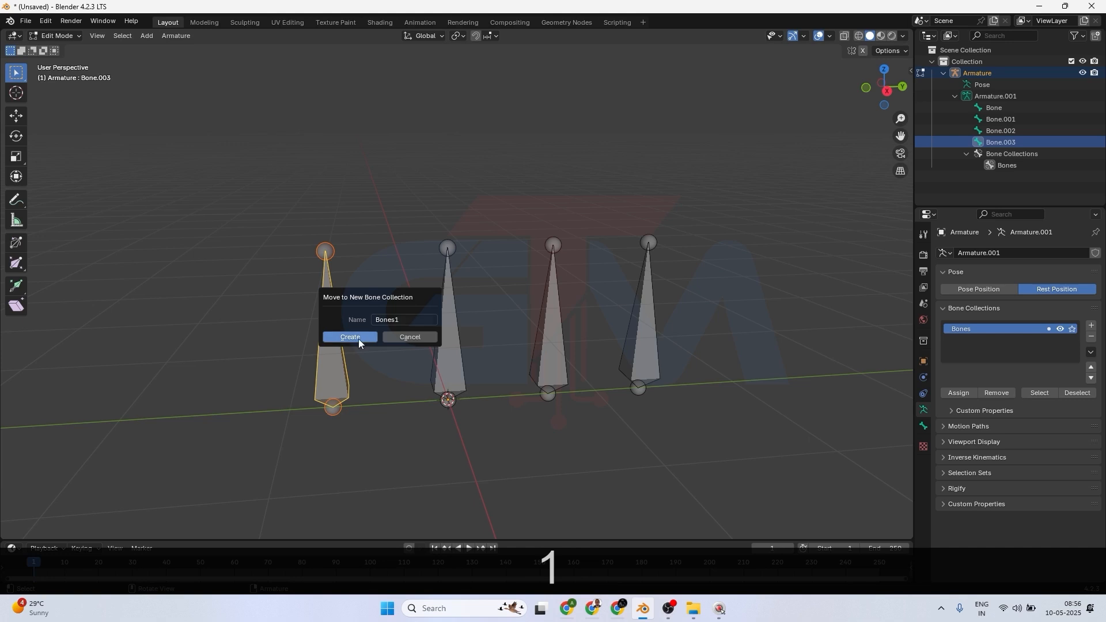
click(359, 339)
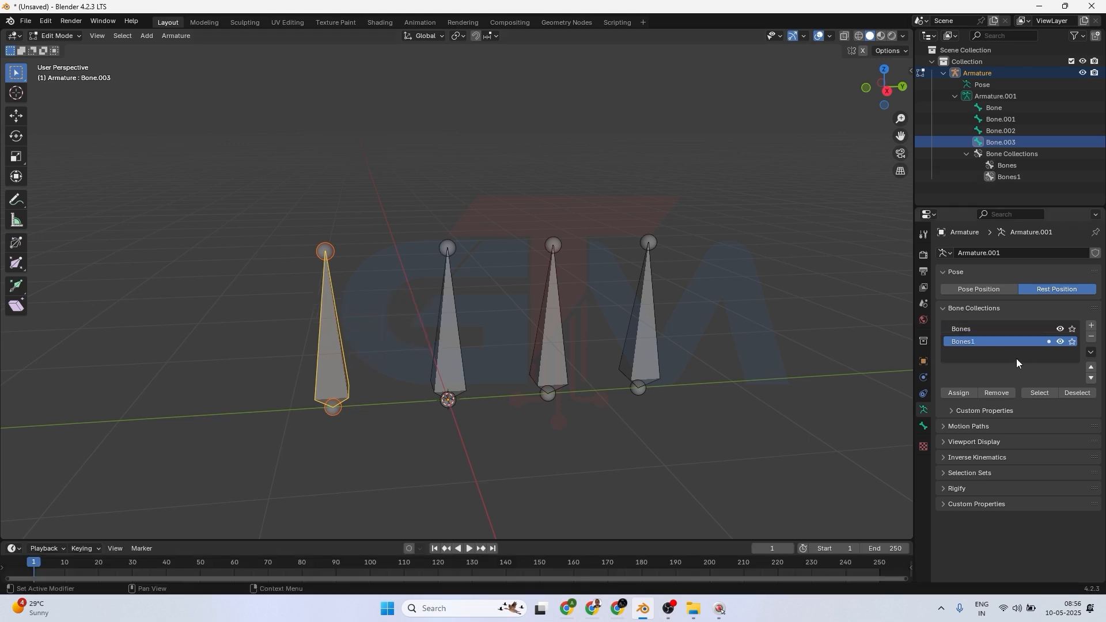
Select individual bones to check which bone collection each belongs to.
click(414, 436)
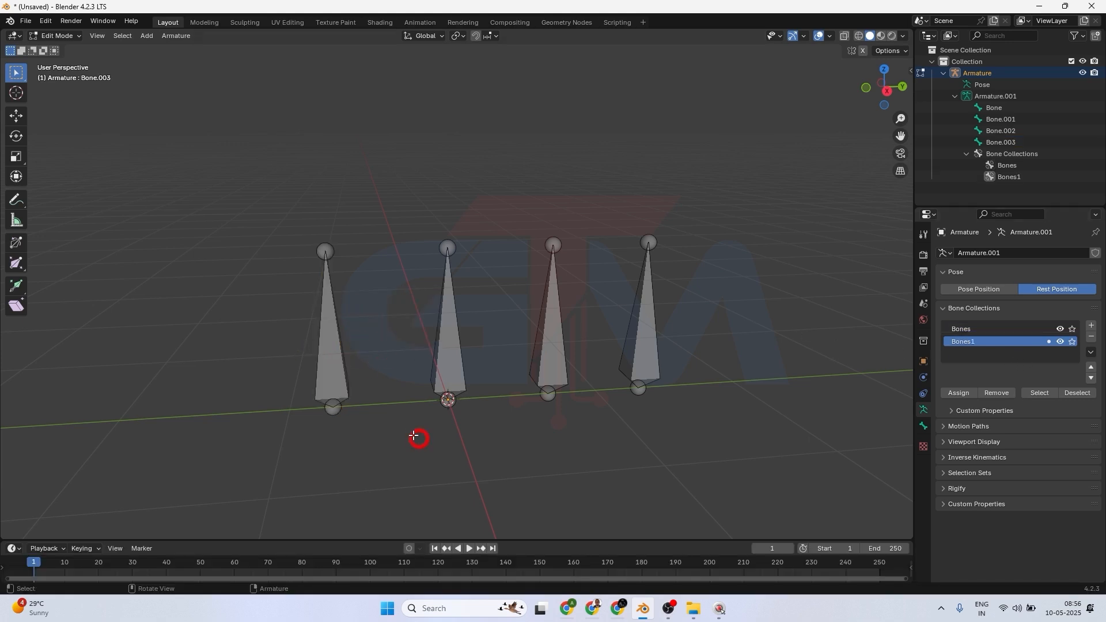
click(344, 369)
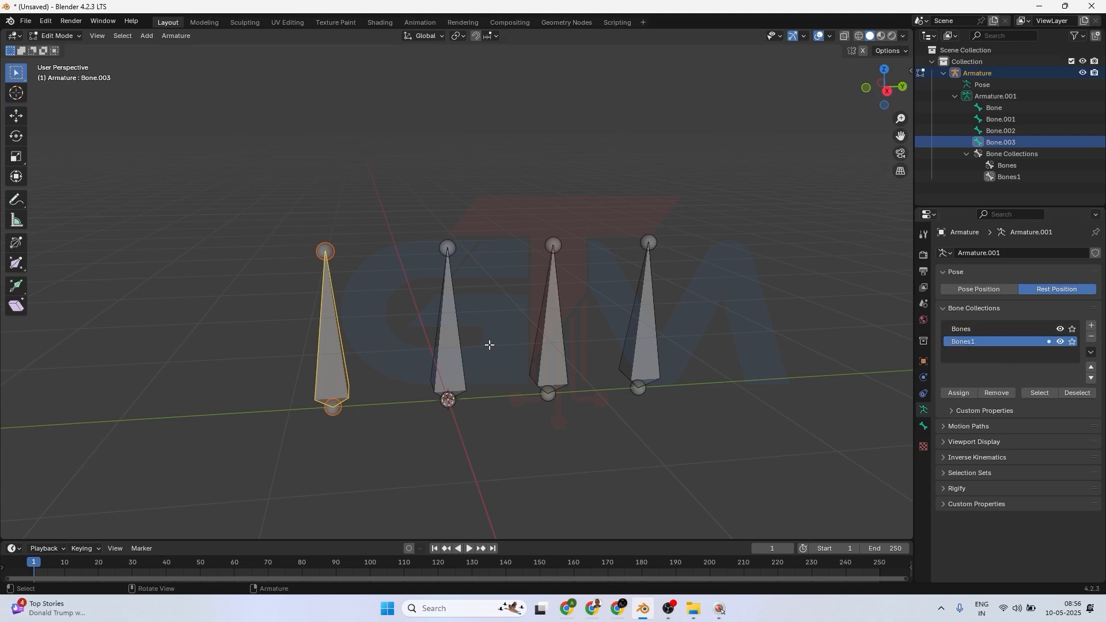
click(443, 342)
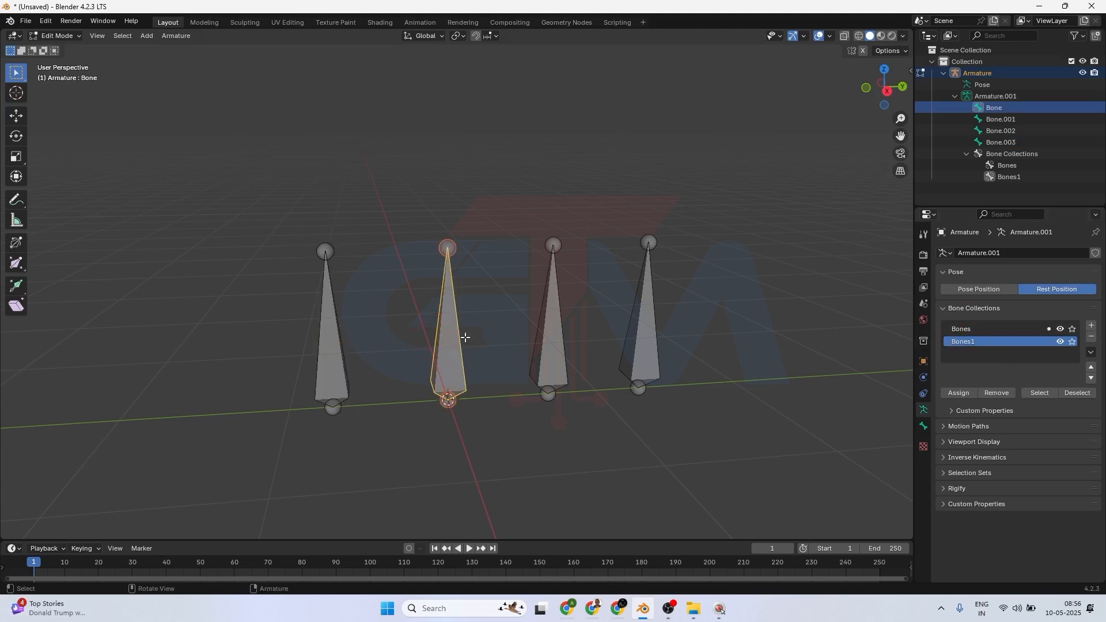
click(339, 333)
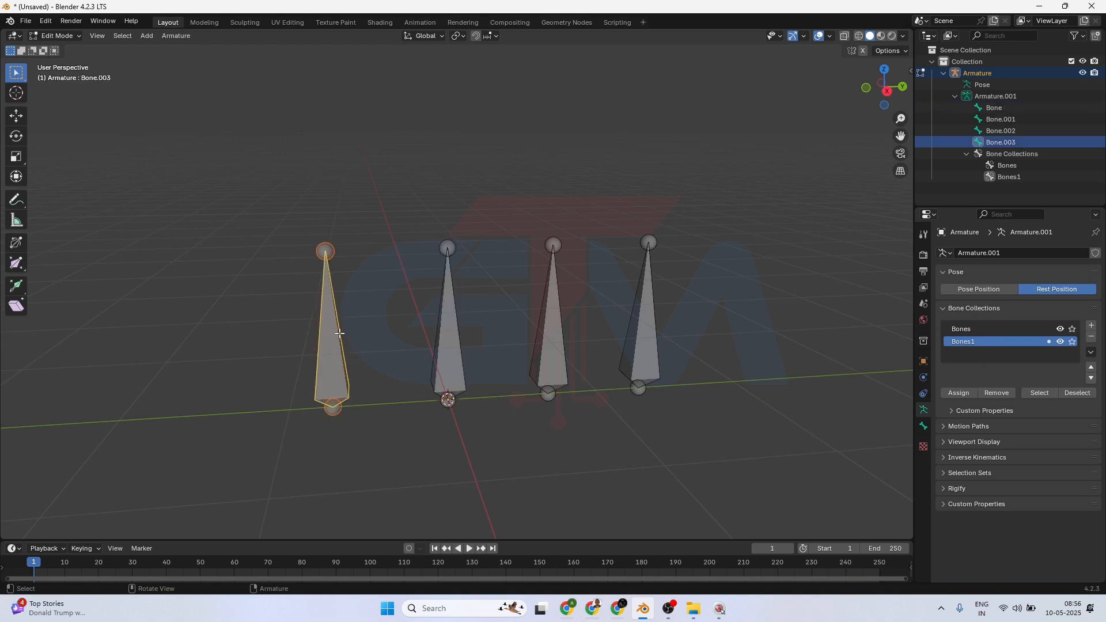
Toggle the visibility of the Bones1 and Bones collections to compare which bones each one hides.
click(1060, 342)
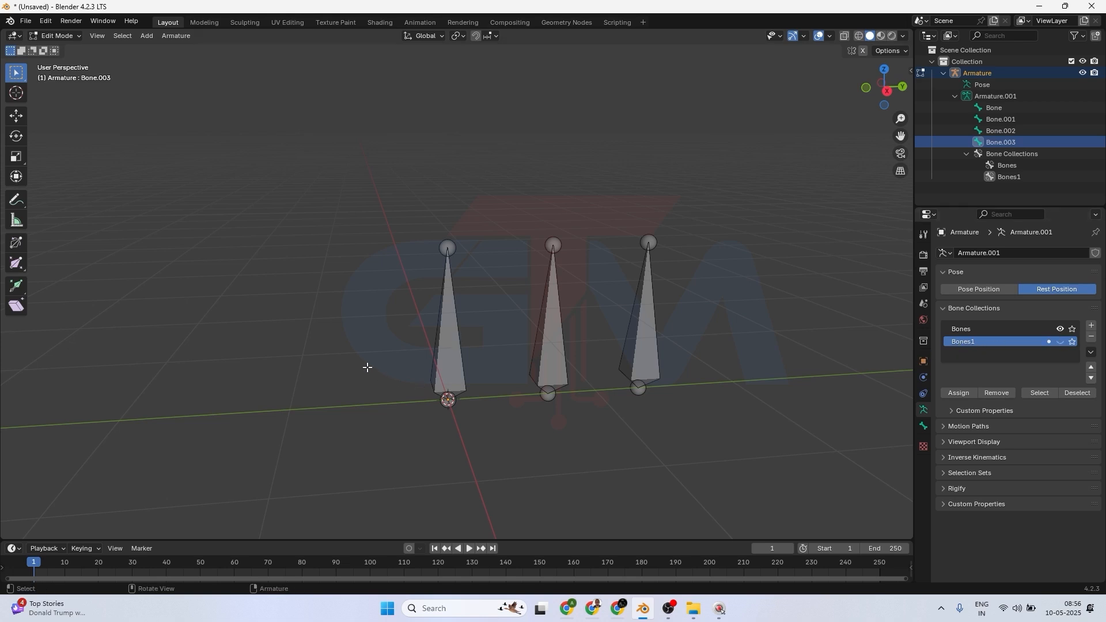
click(960, 329)
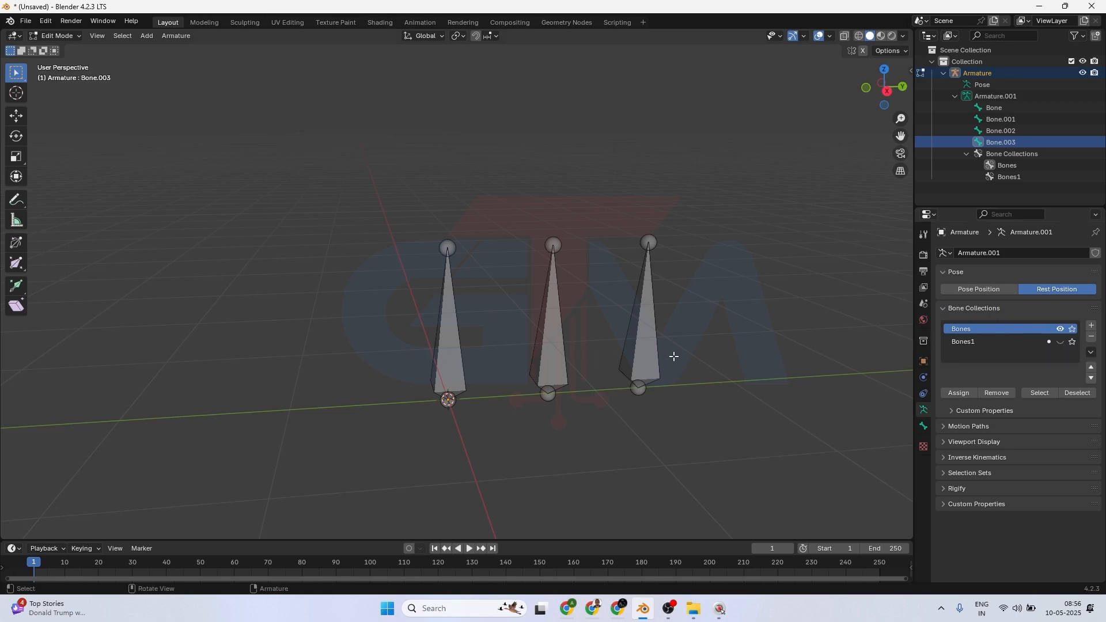
click(980, 343)
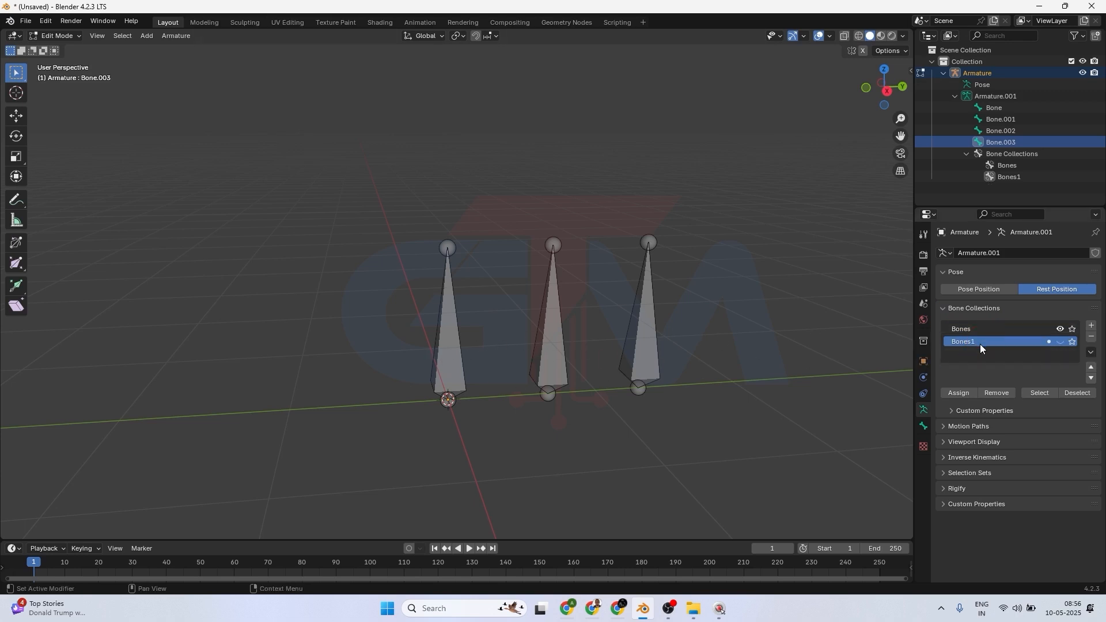
click(1060, 342)
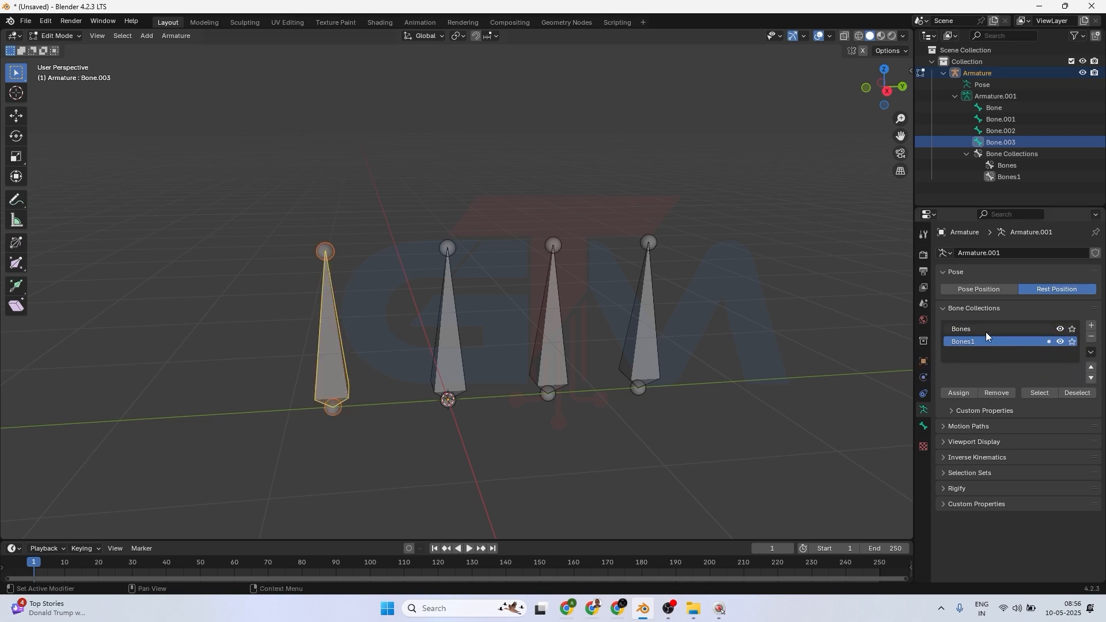
click(964, 331)
click(1061, 329)
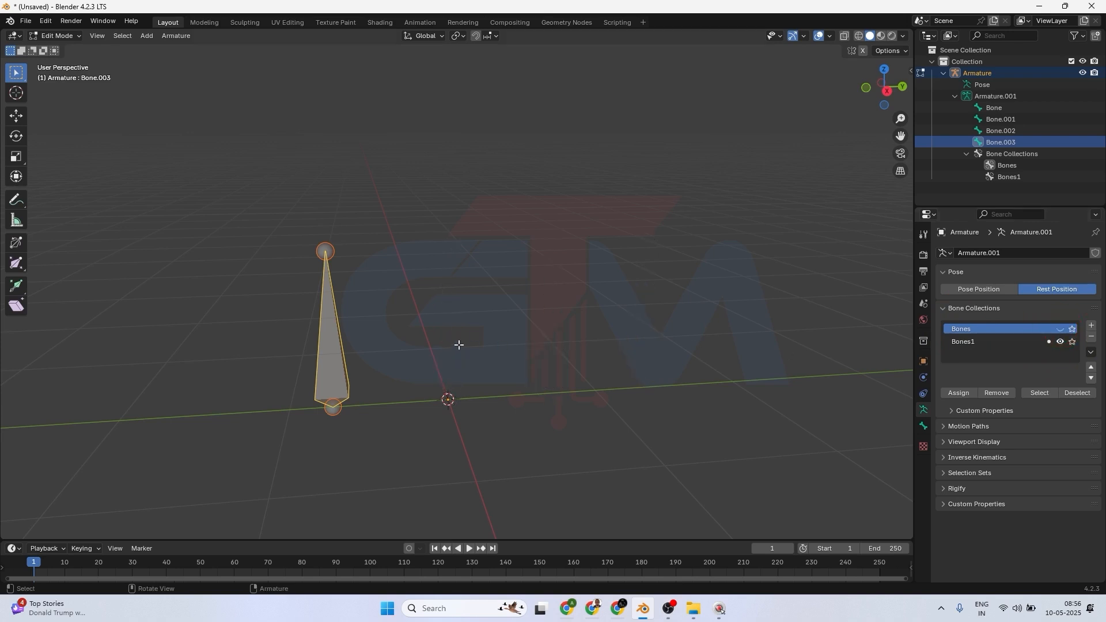
click(1061, 329)
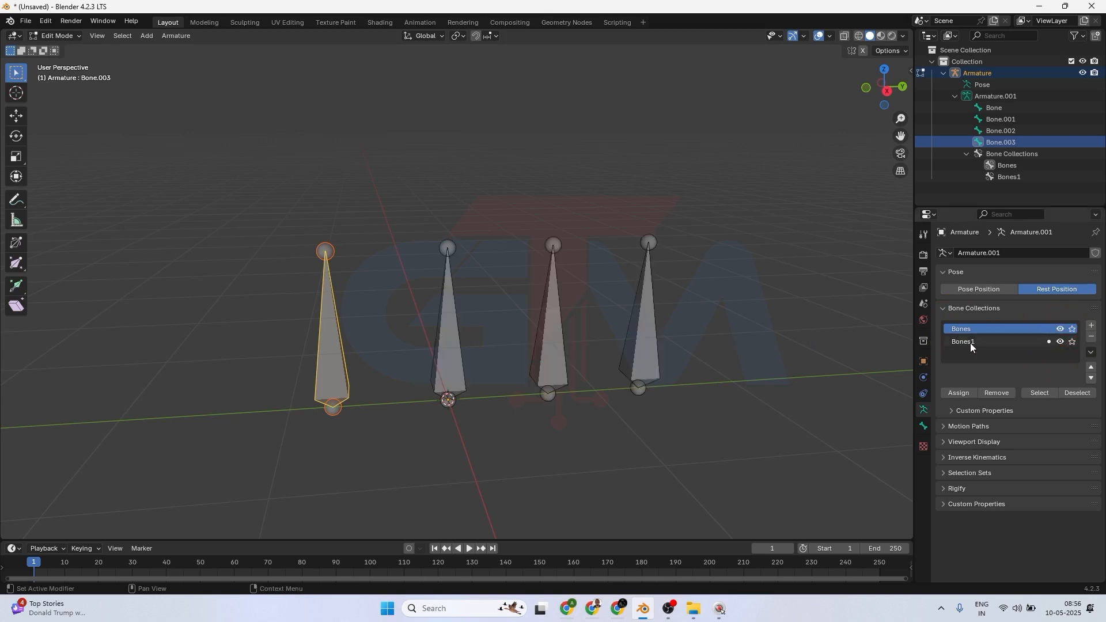
click(963, 343)
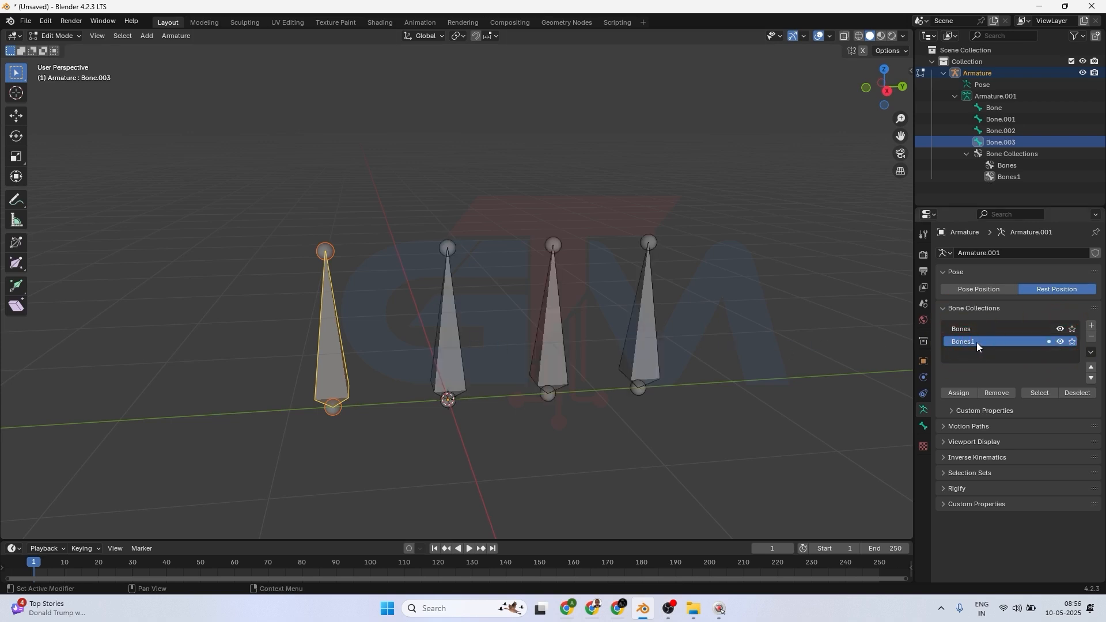
click(1059, 341)
click(1059, 341)
Move the leftmost bone back into the Bones collection.
key(m)
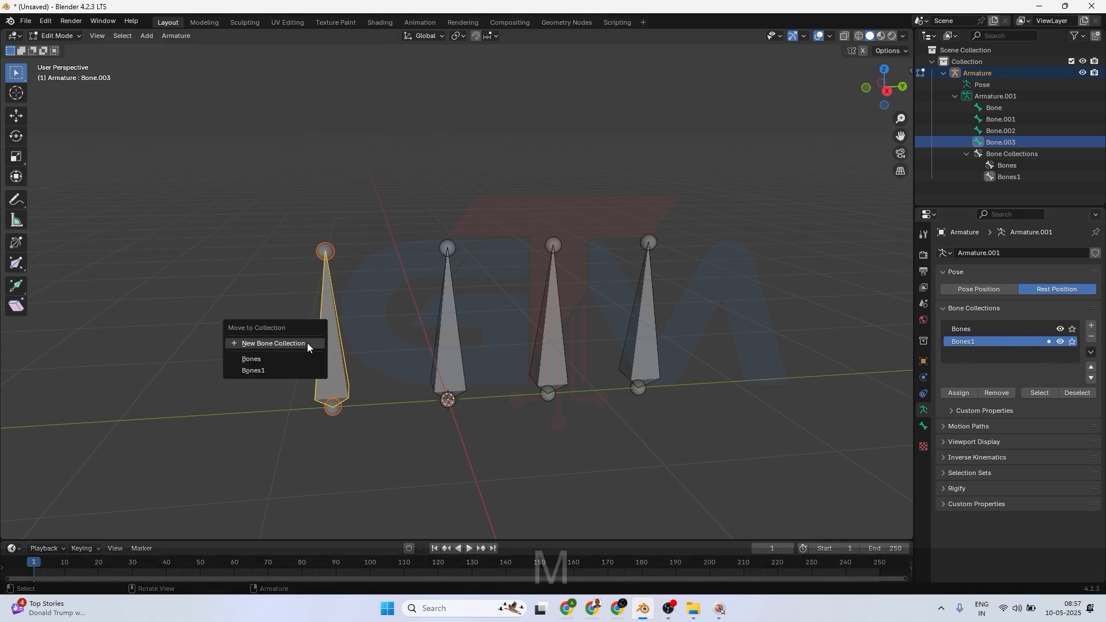
click(268, 358)
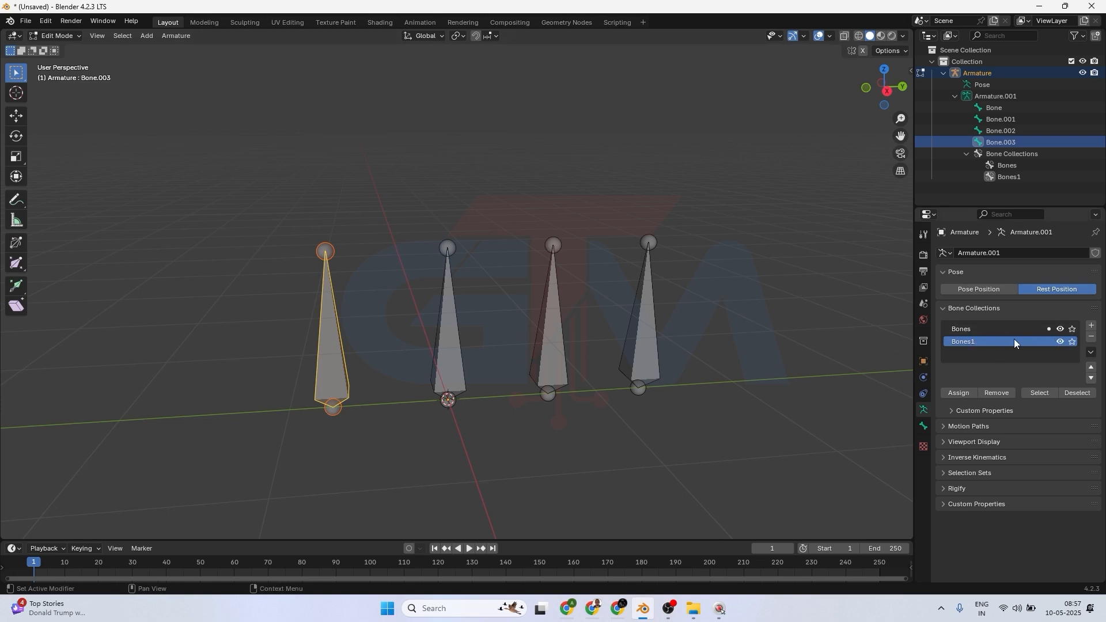
Move the second bone from the left into a new bone collection named Bones2.
click(453, 346)
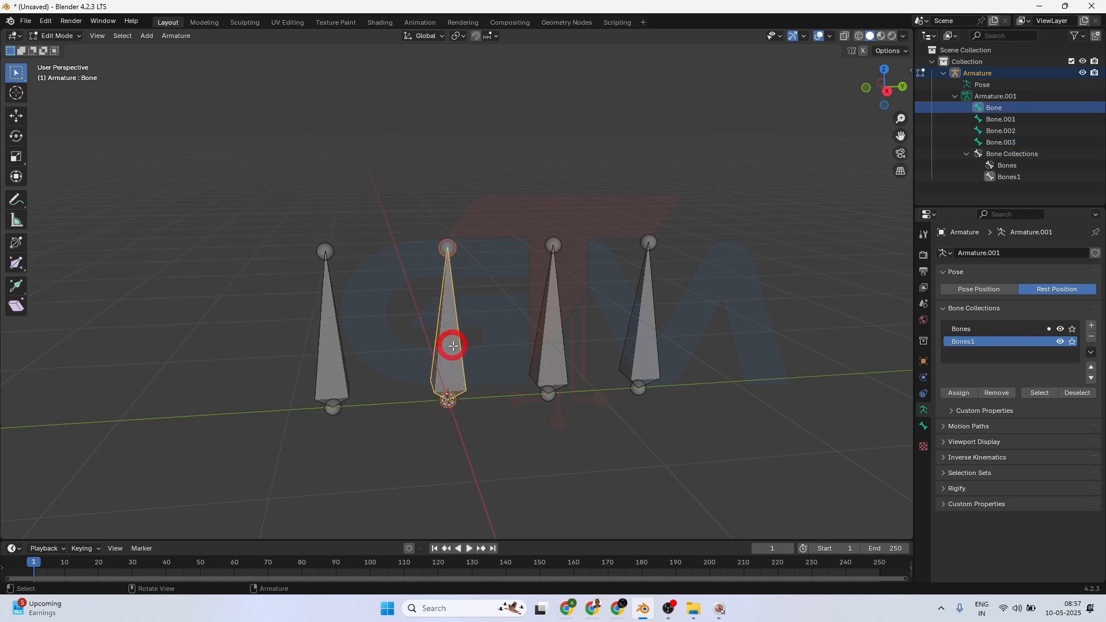
key(shift)
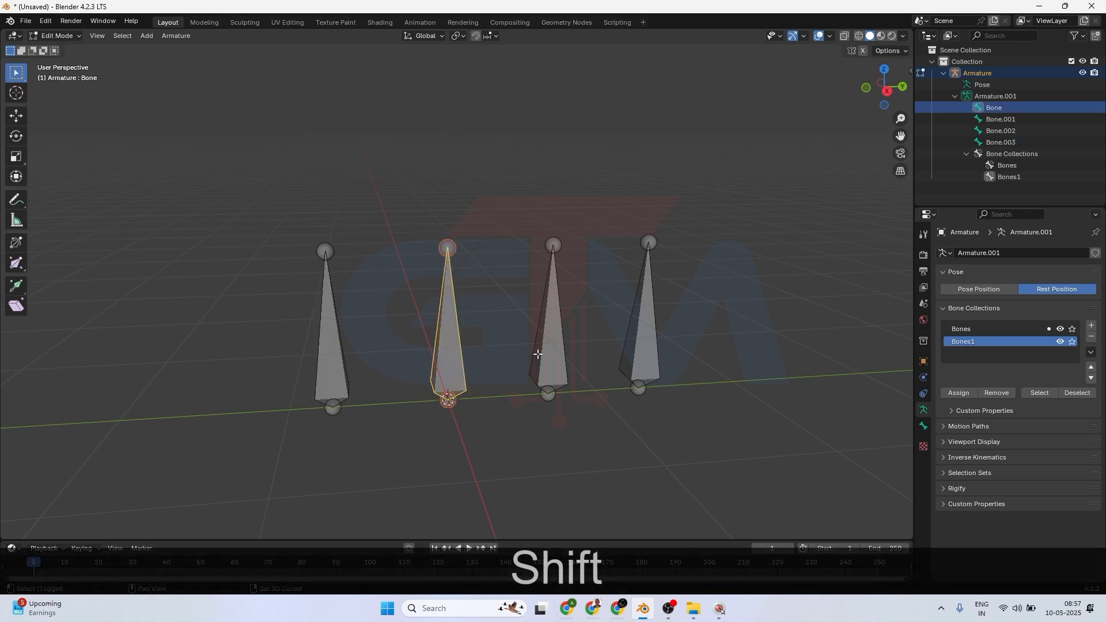
key(m)
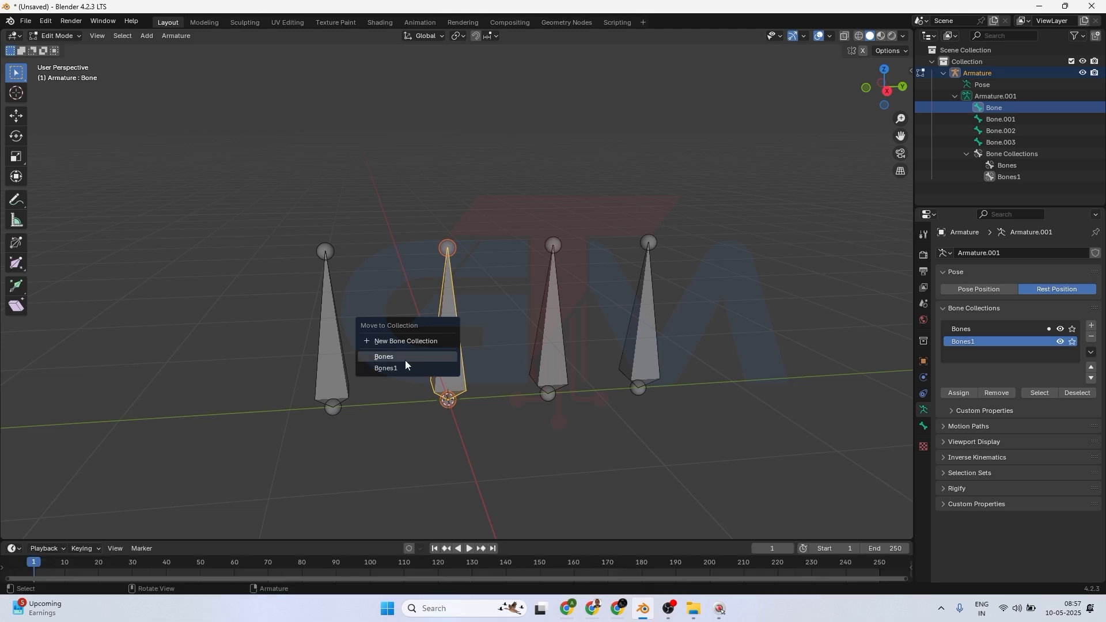
click(409, 342)
click(453, 349)
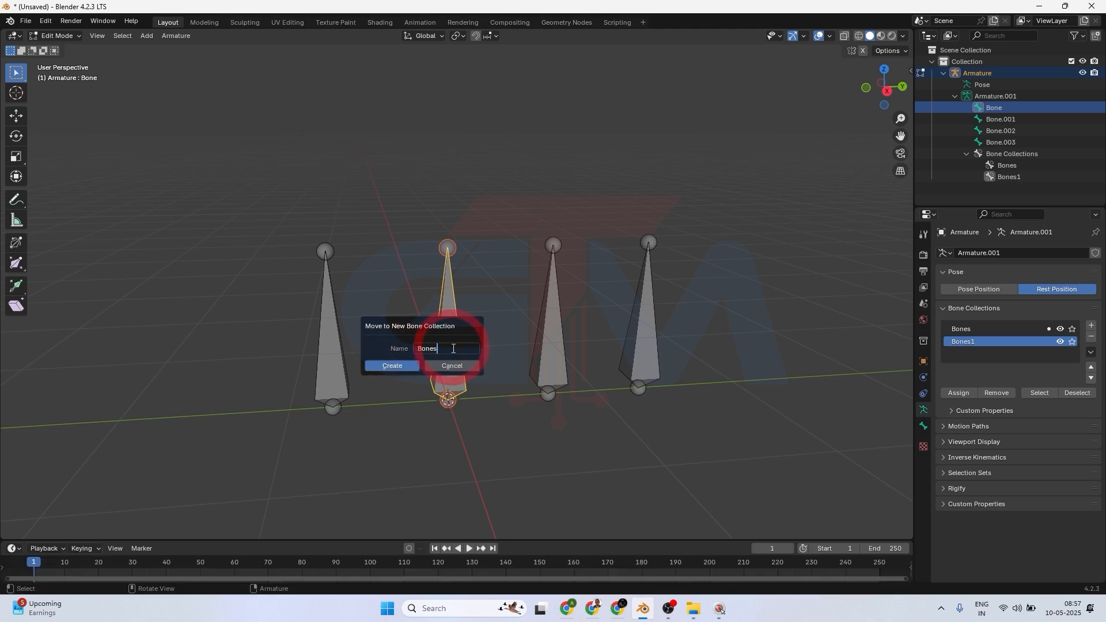
text(2)
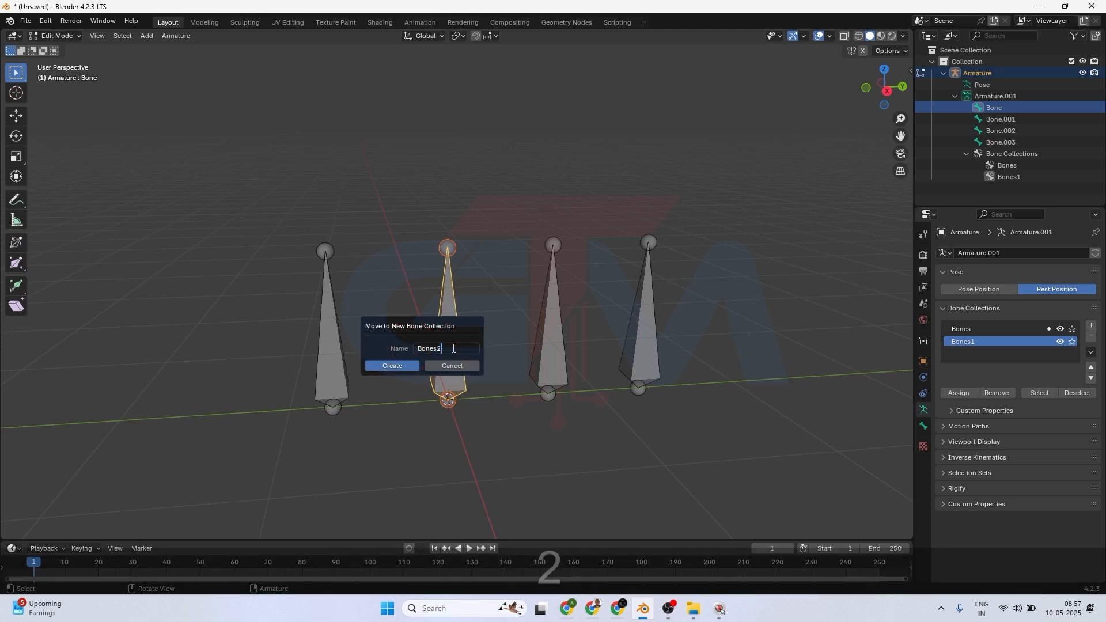
click(417, 366)
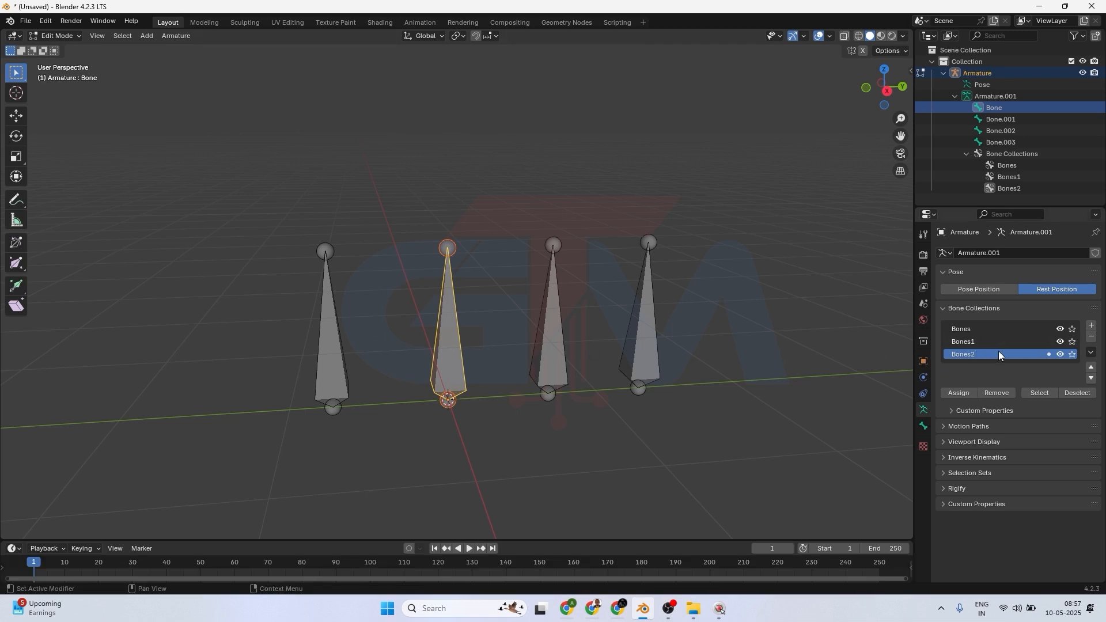
Select the two leftmost bones together and add a new empty bone collection.
click(979, 343)
click(972, 328)
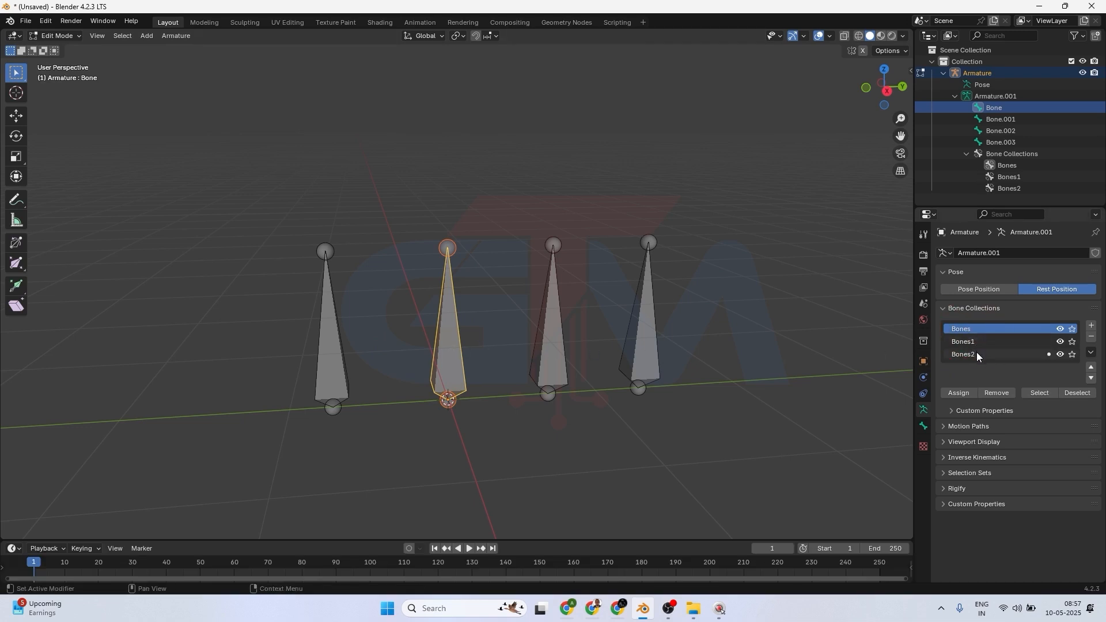
click(337, 351)
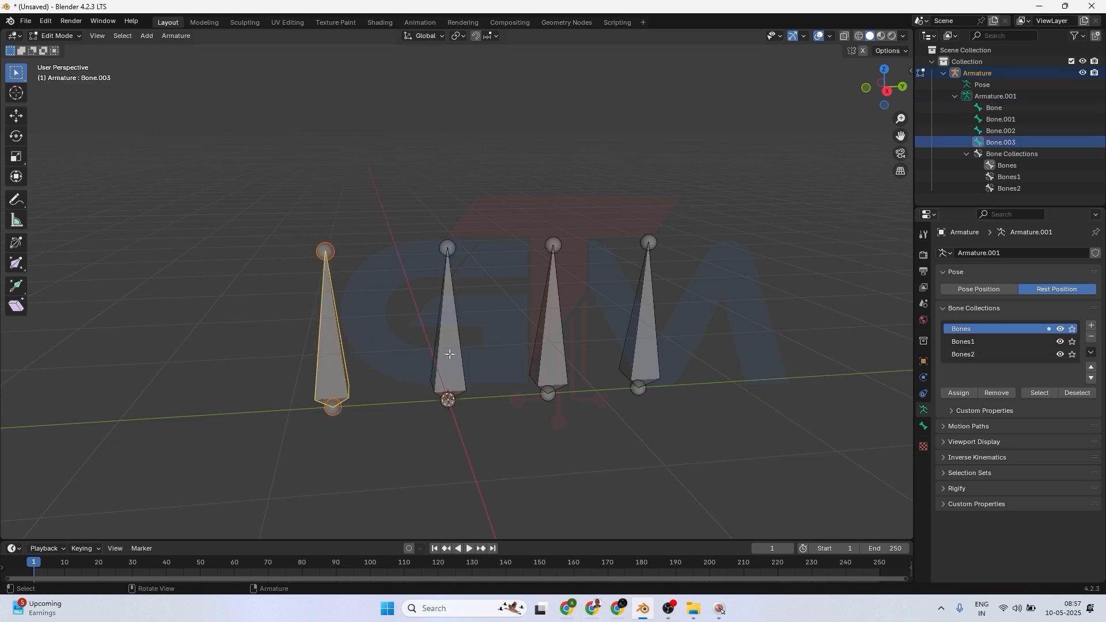
shift+click(450, 345)
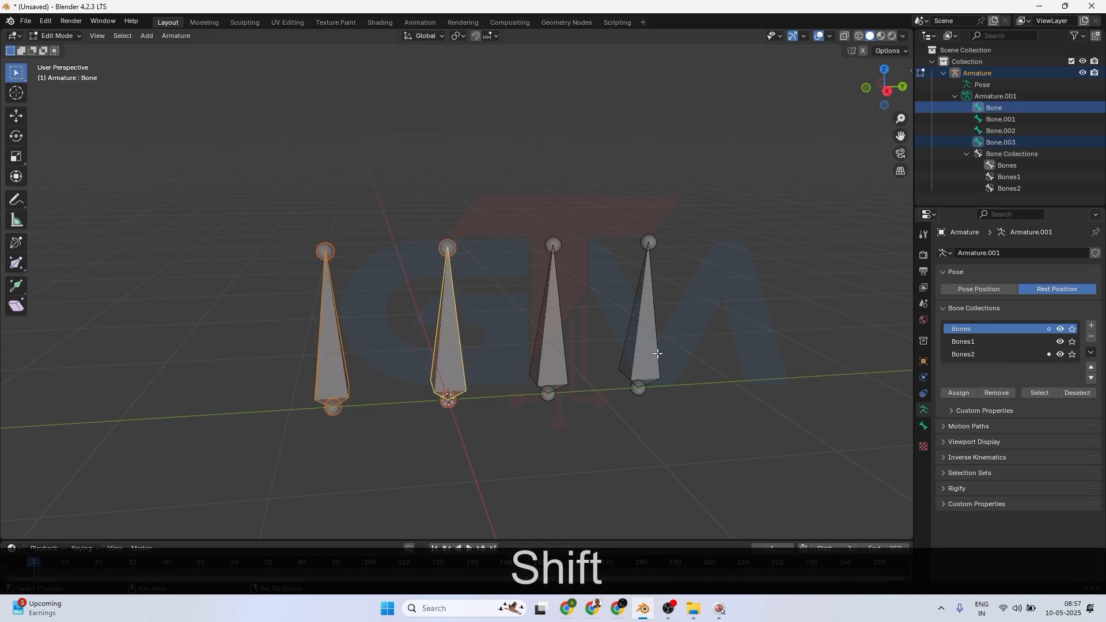
click(980, 353)
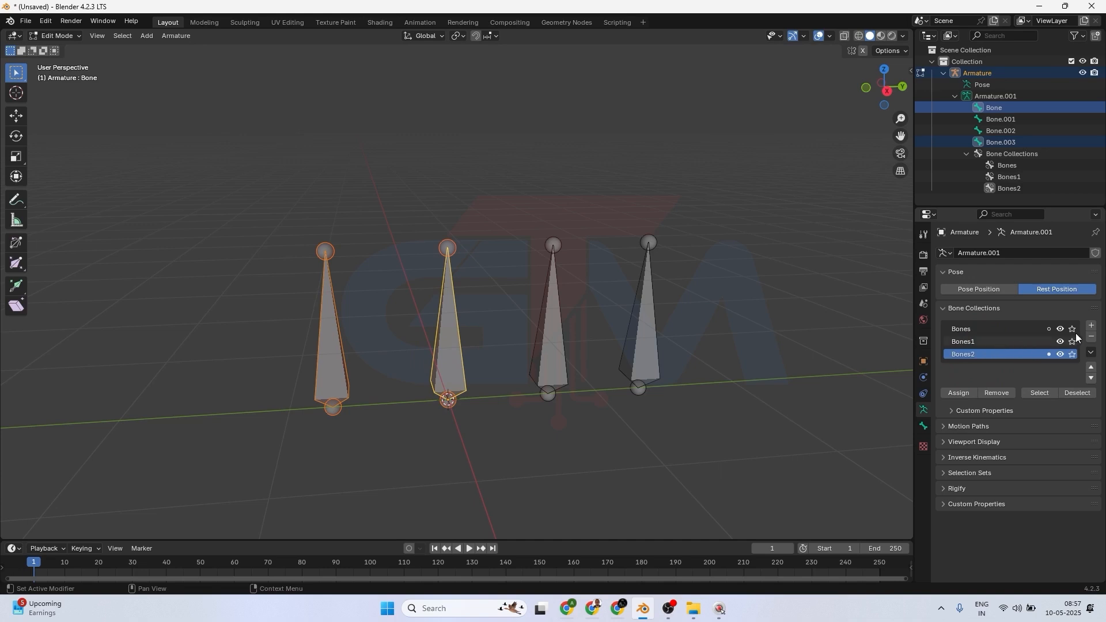
click(1091, 325)
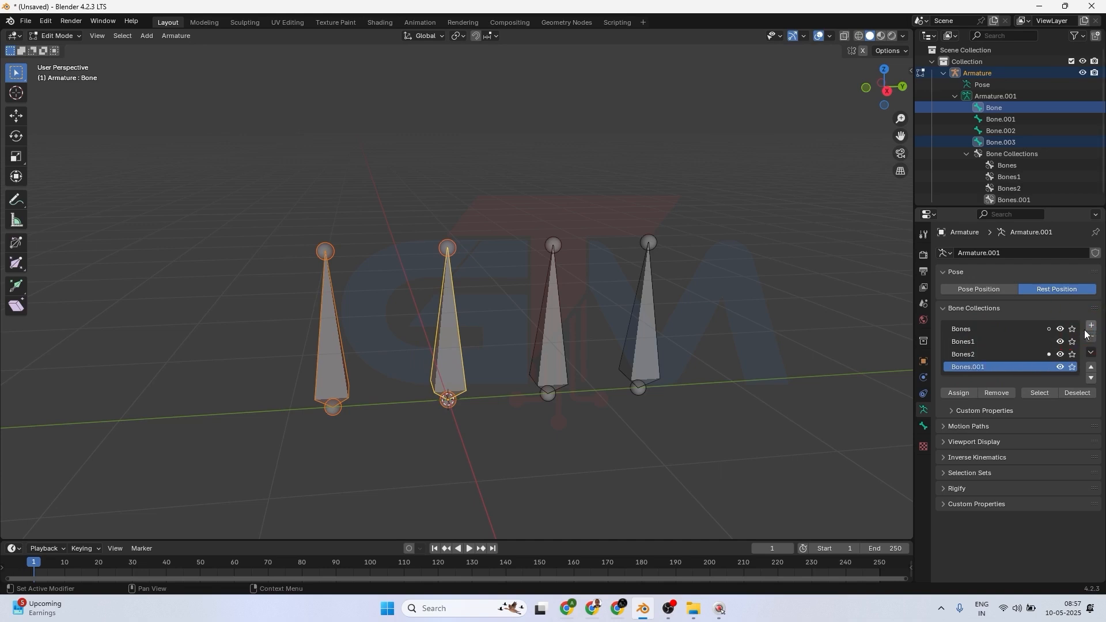
Rename the new bone collection to Bones3.
double_click(981, 367)
click(1000, 366)
key(BackSpace)
key(BackSpace)
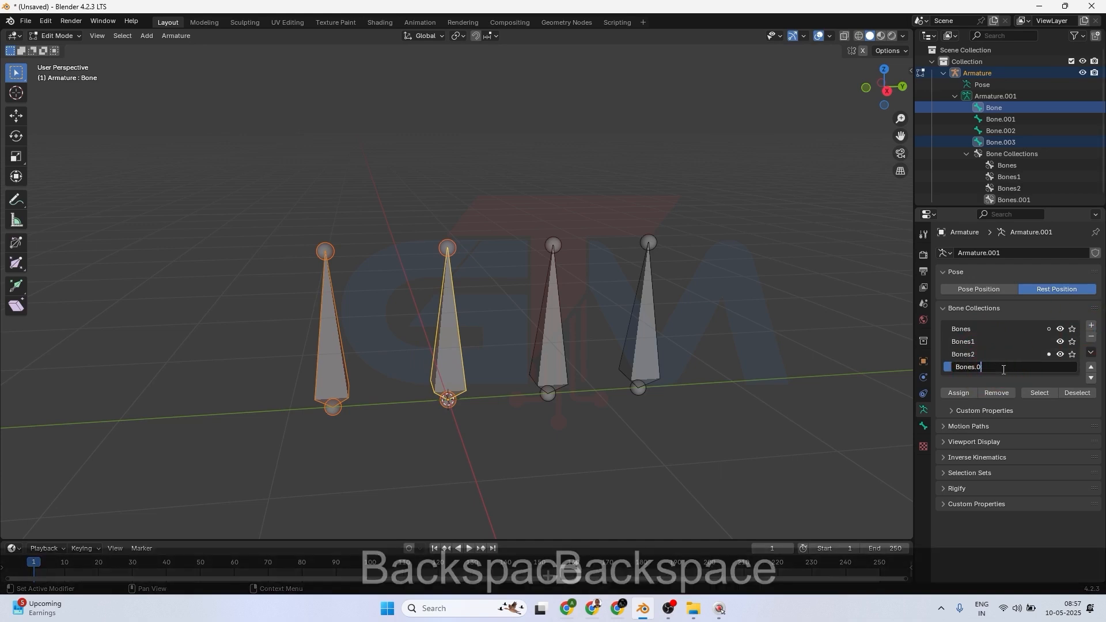
key(BackSpace)
key(BackSpace)
text(3)
key(Return)
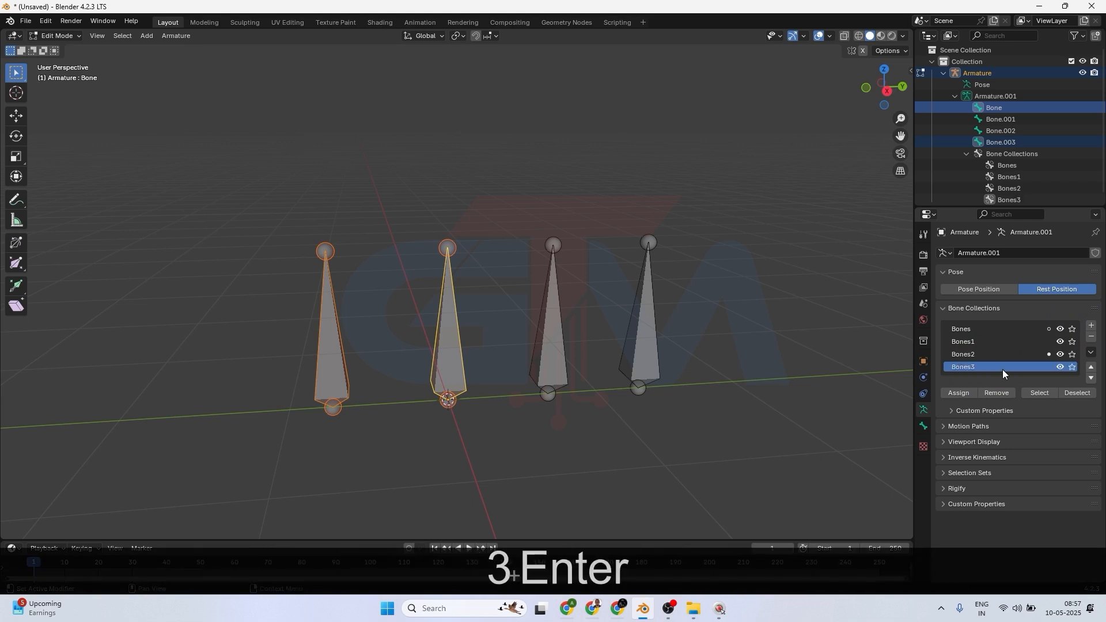
Assign the two leftmost bones to the Bones3 collection.
click(333, 353)
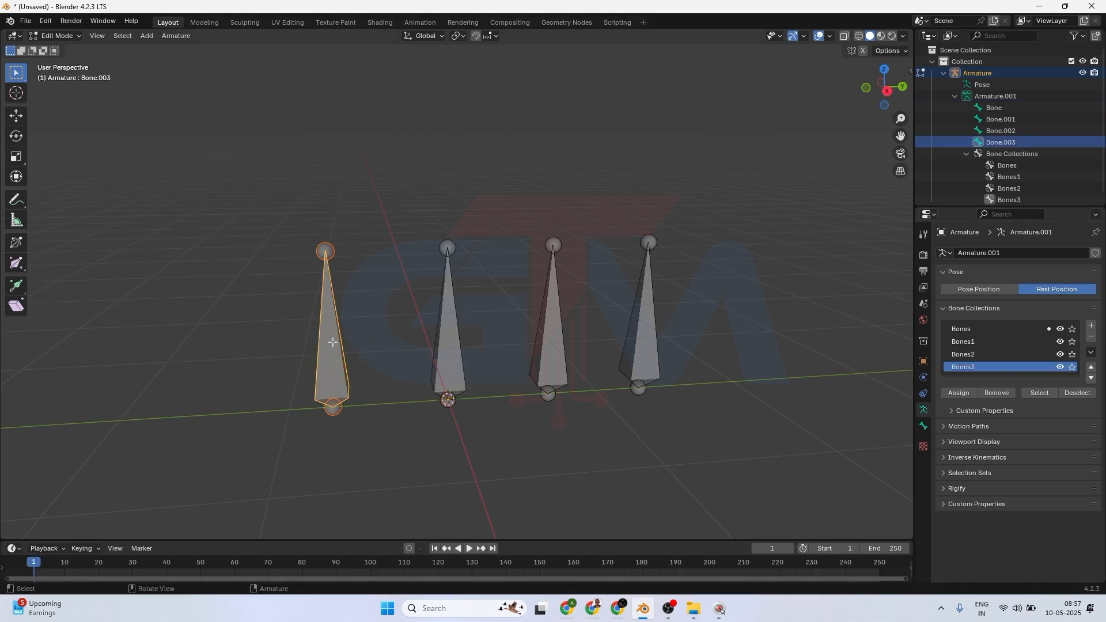
shift+click(451, 339)
click(958, 394)
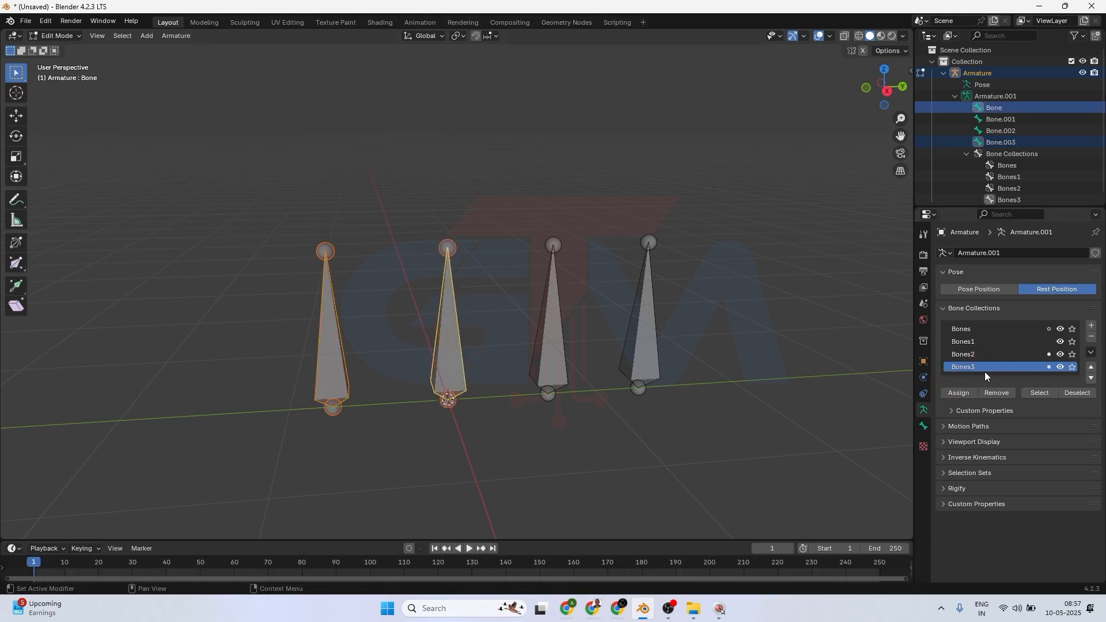
Select bones one at a time to check which of them belong to Bones3.
click(333, 350)
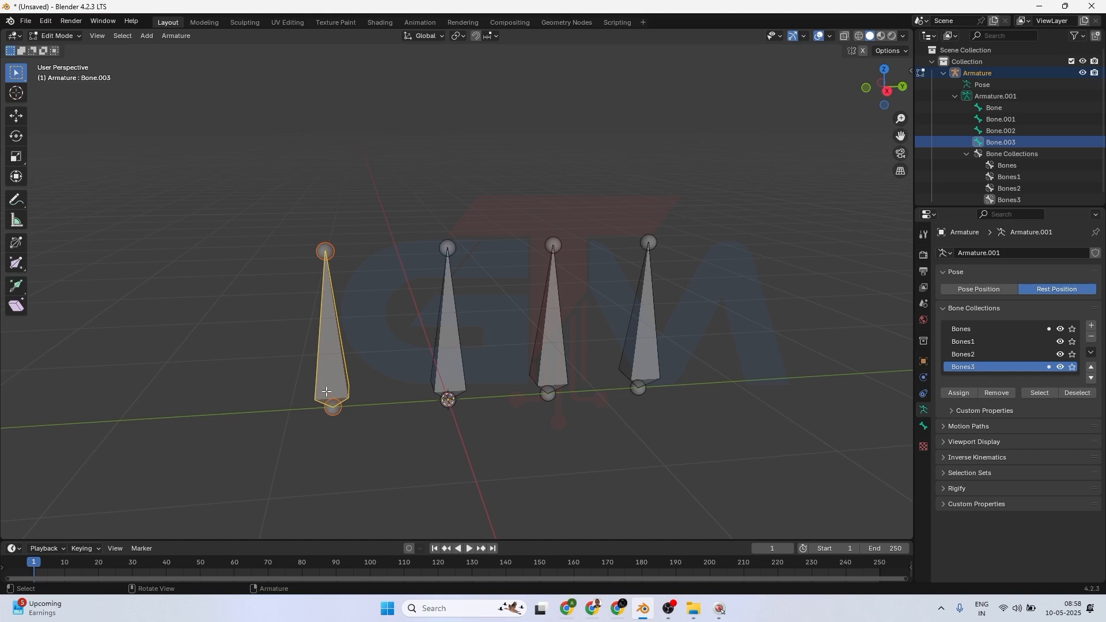
click(452, 352)
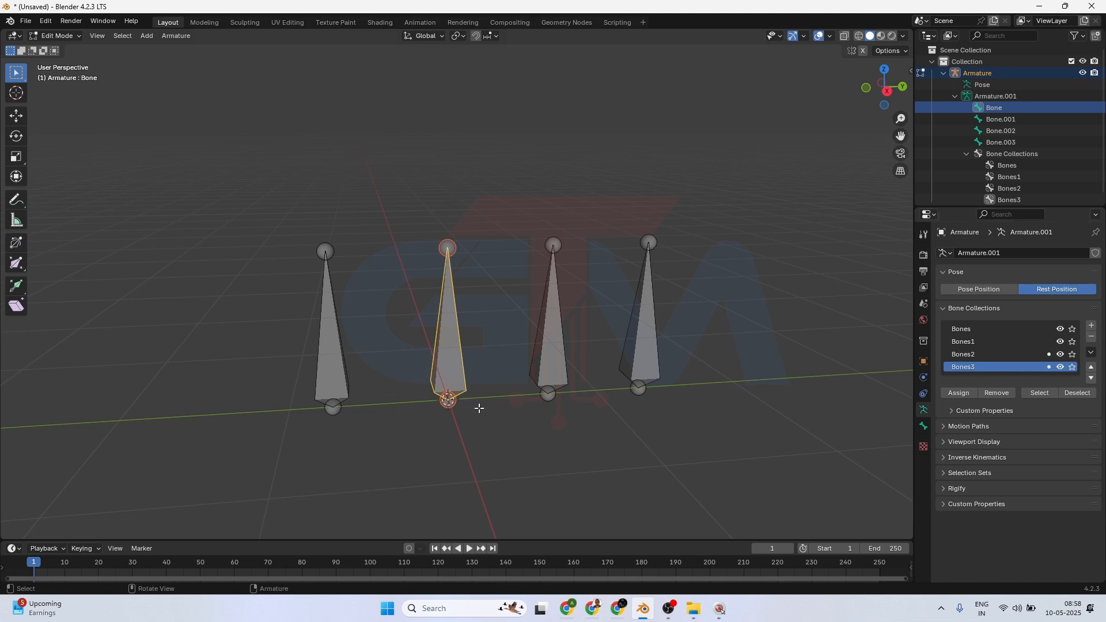
click(551, 361)
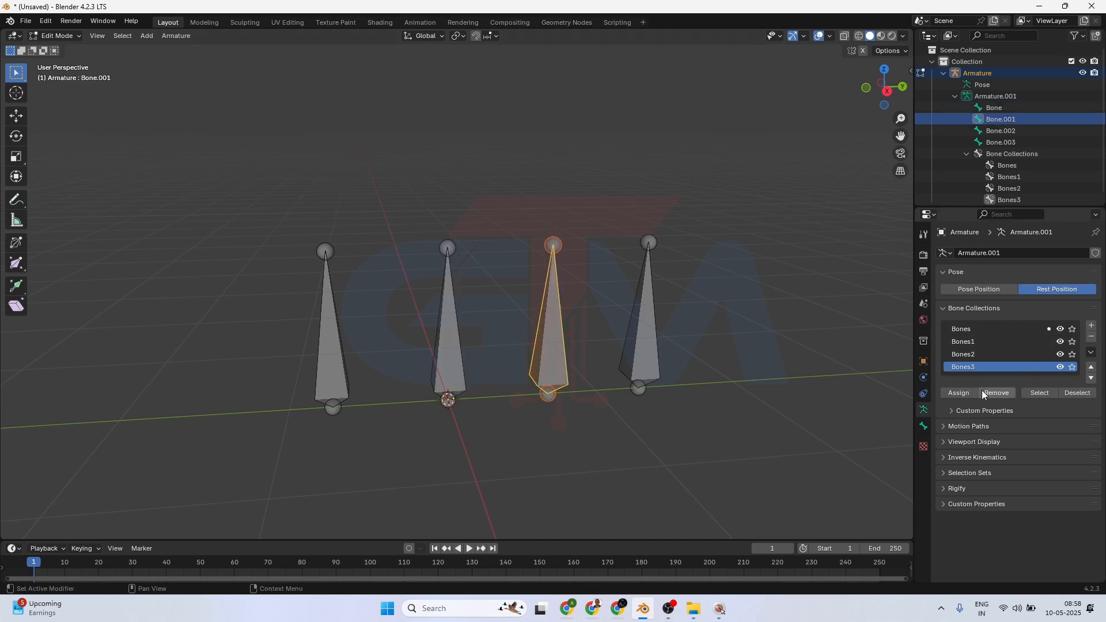
click(953, 391)
click(794, 374)
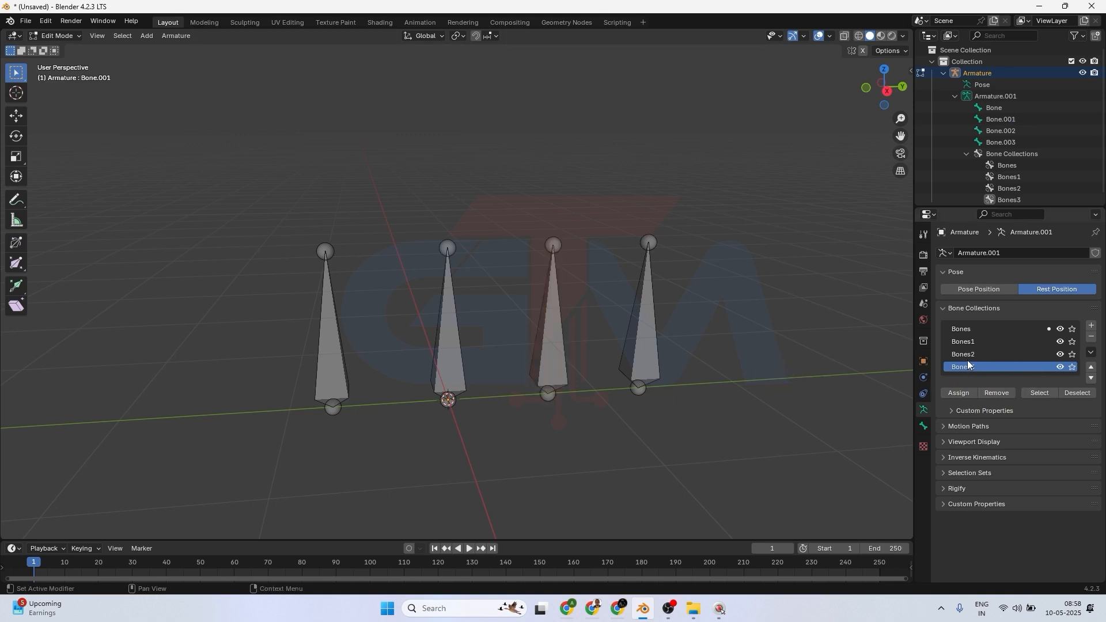
Select the bones of the Bones3 collection to highlight them, then clear the selection.
click(969, 341)
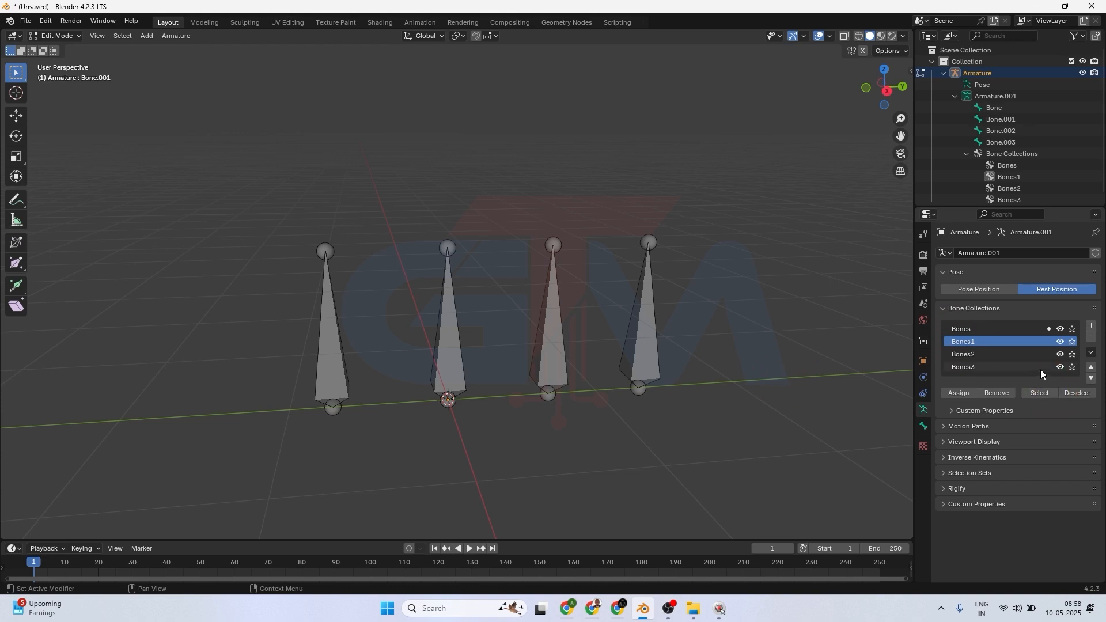
click(972, 365)
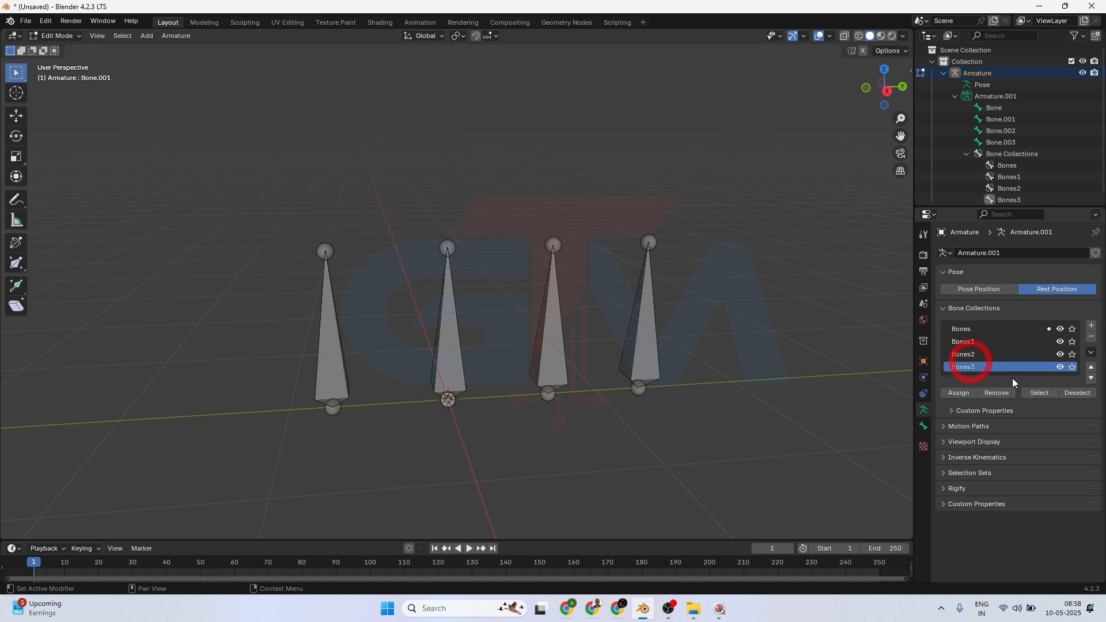
click(1042, 391)
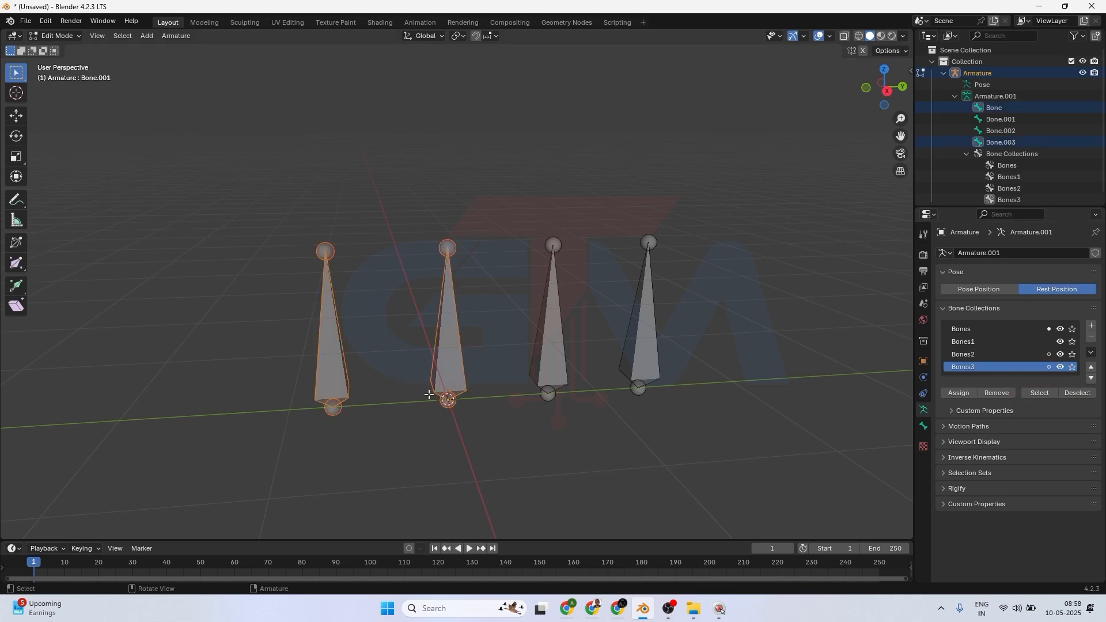
click(696, 326)
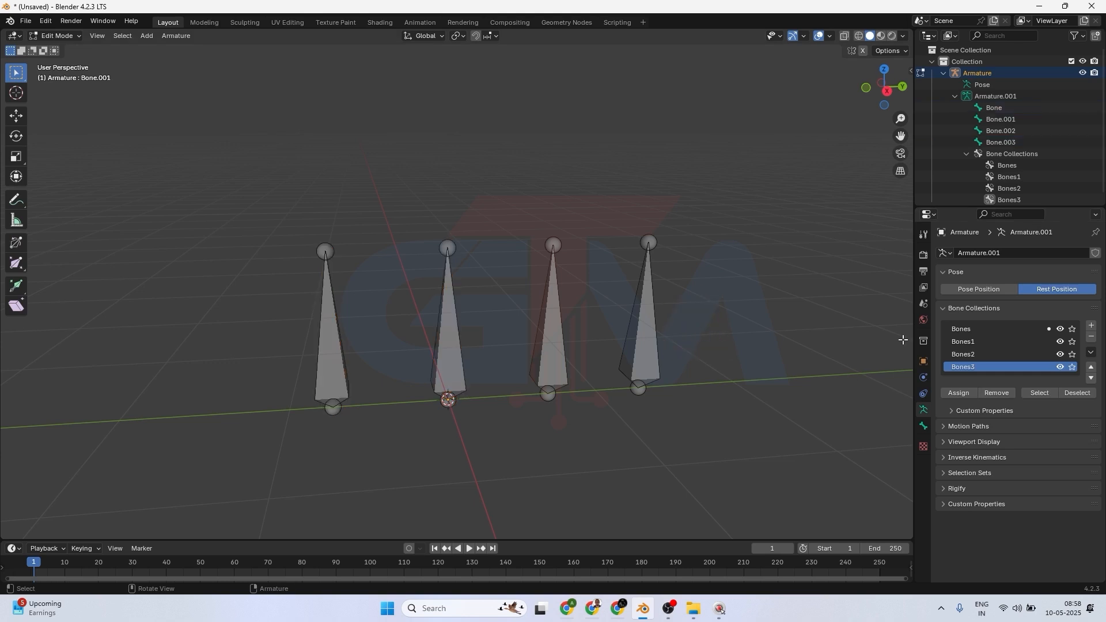
Select the bones of the Bones collection and collapse the Bone Collections panel.
click(972, 329)
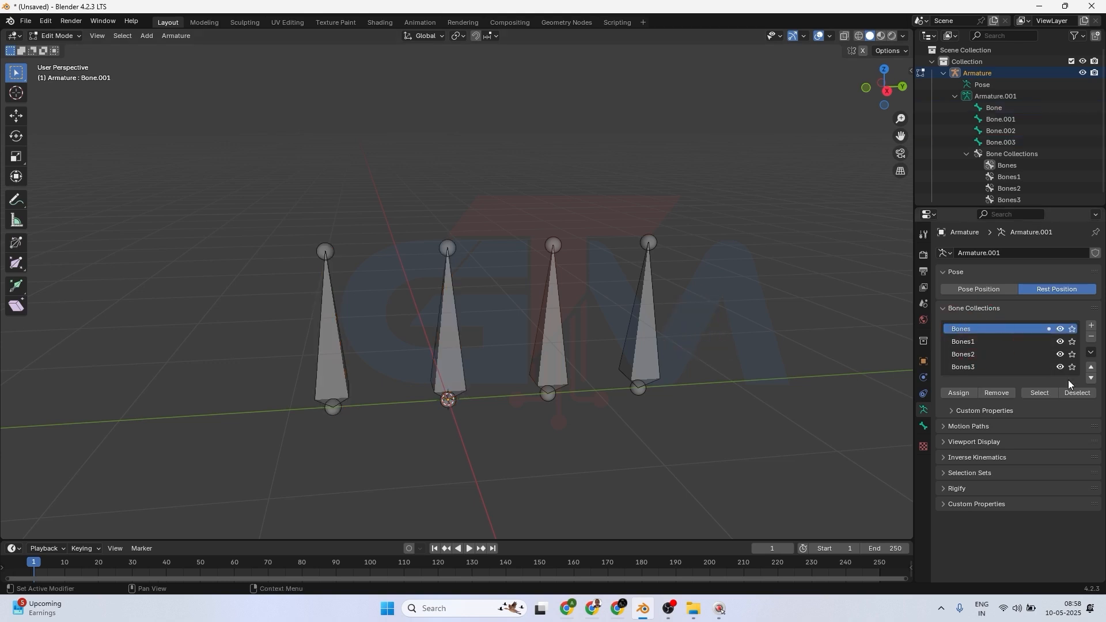
click(1039, 394)
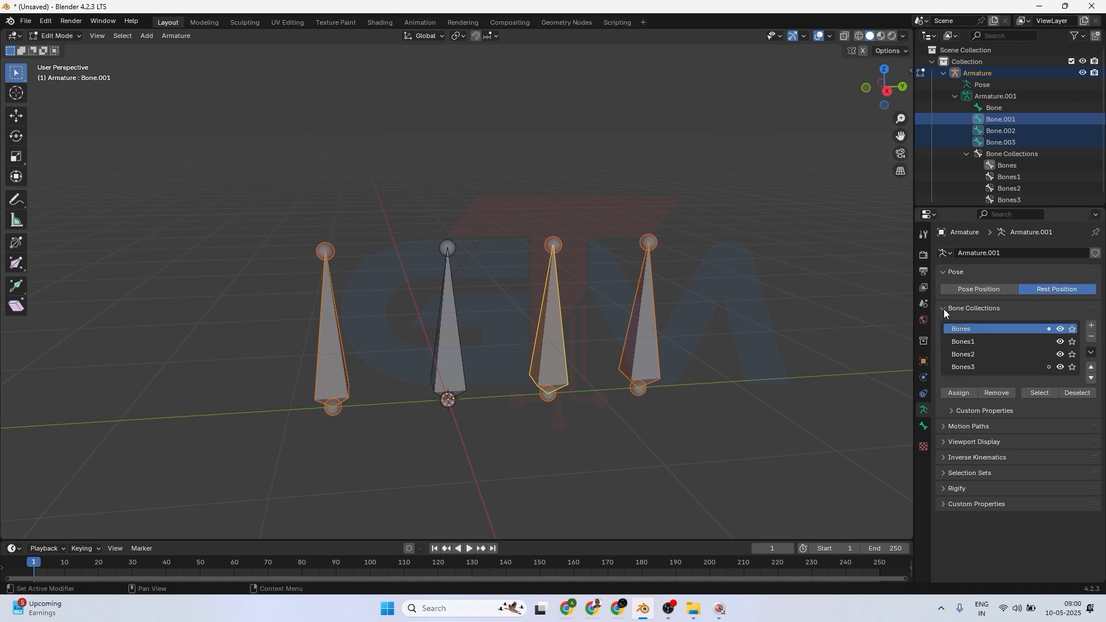
click(943, 308)
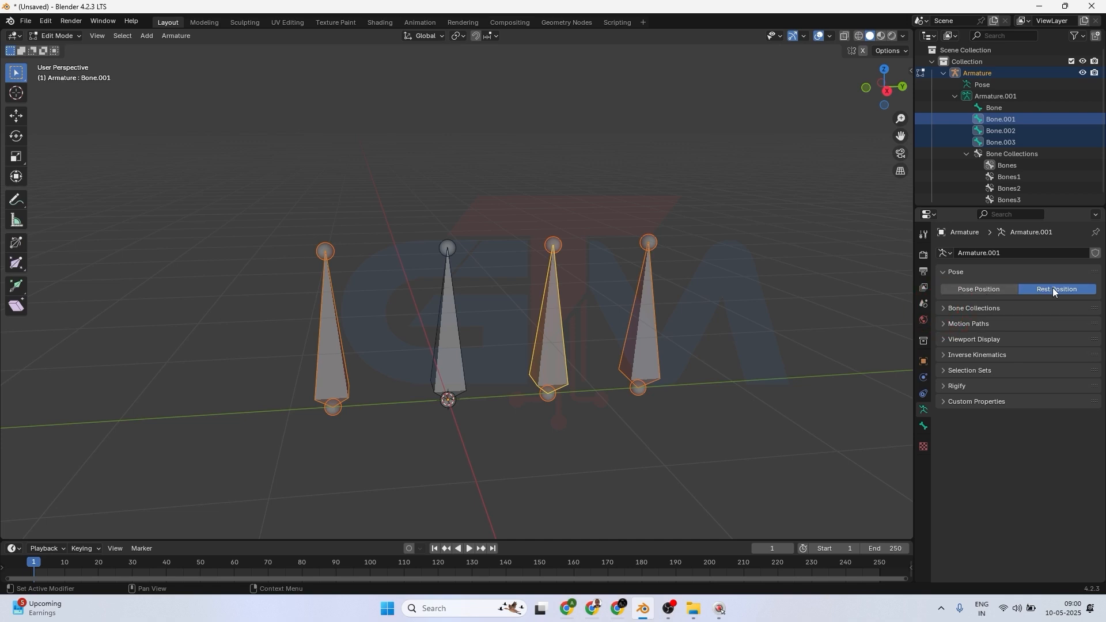
scroll(626, 354, down, 3)
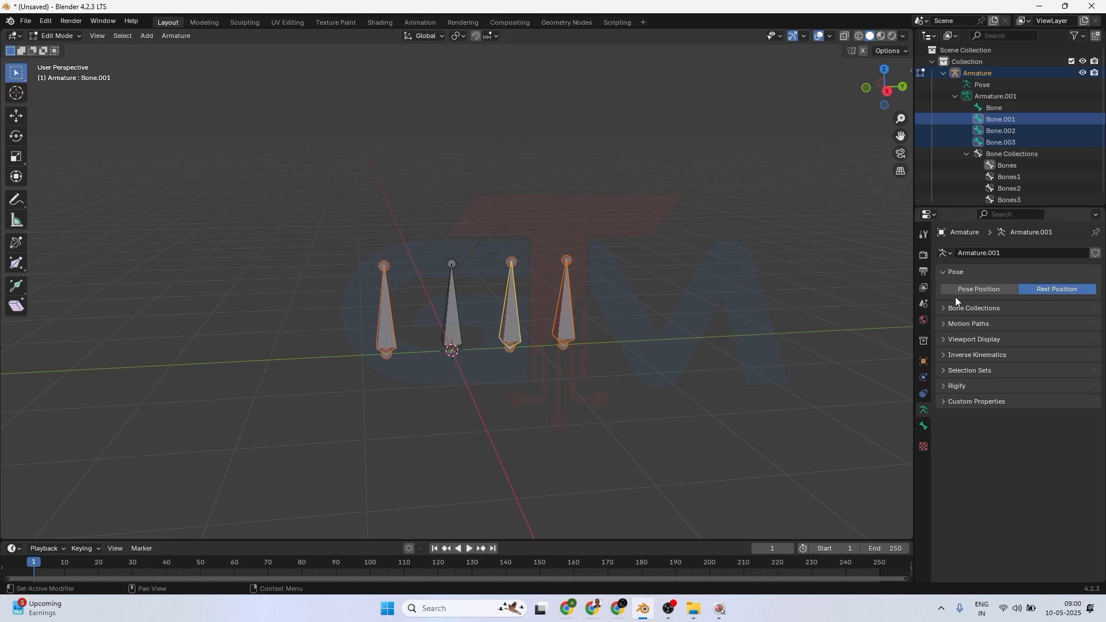
Switch to Pose Mode, select the second bone and try to move it.
click(64, 37)
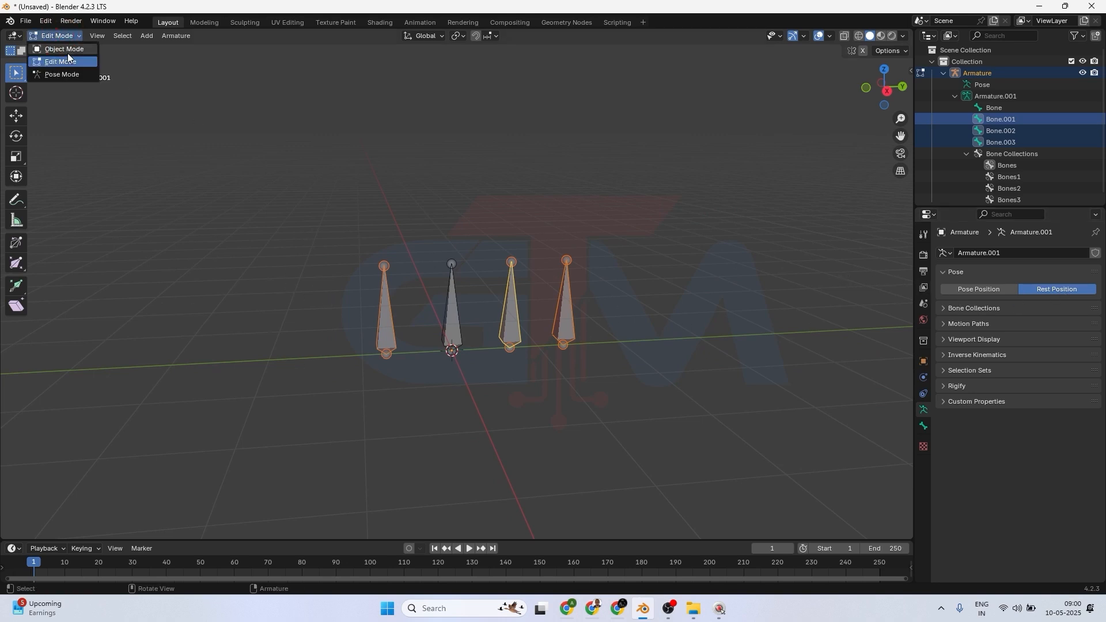
click(64, 77)
click(455, 312)
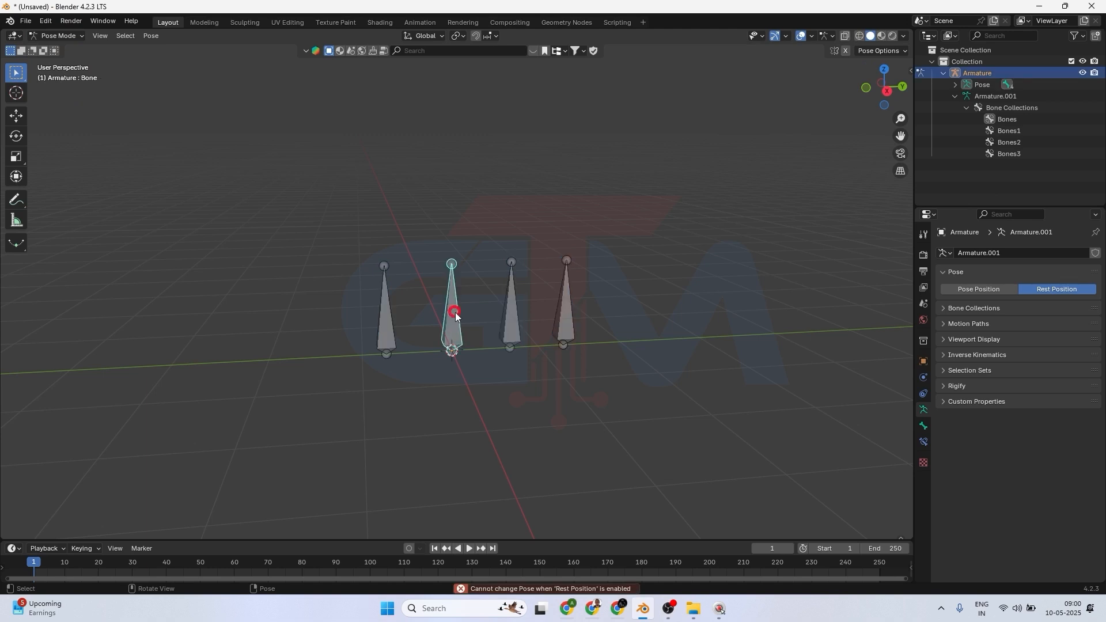
key(g)
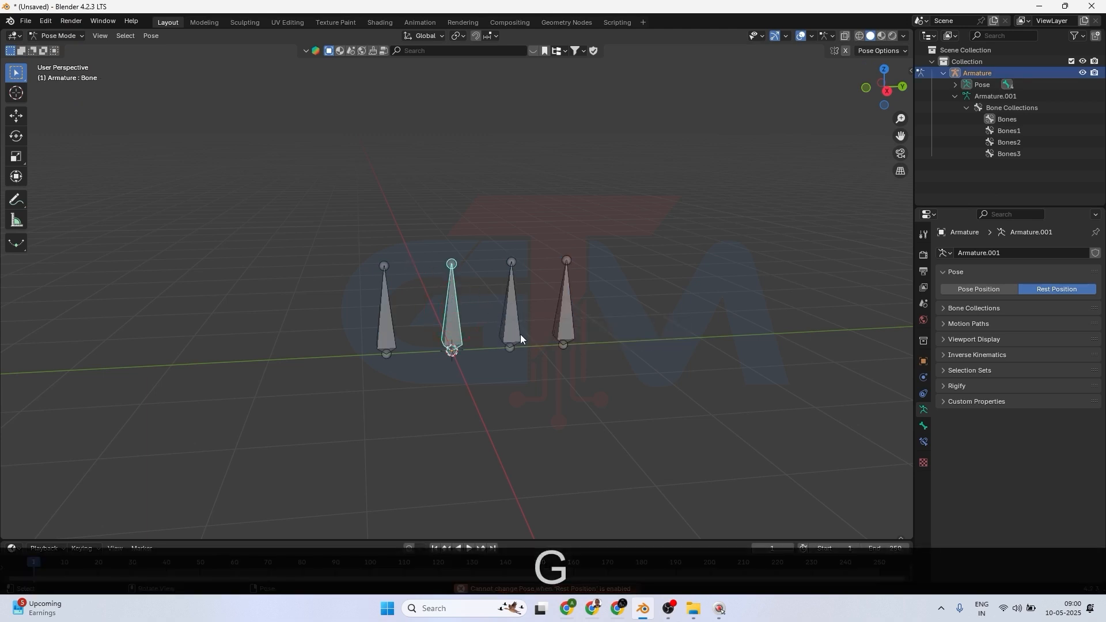
key(g)
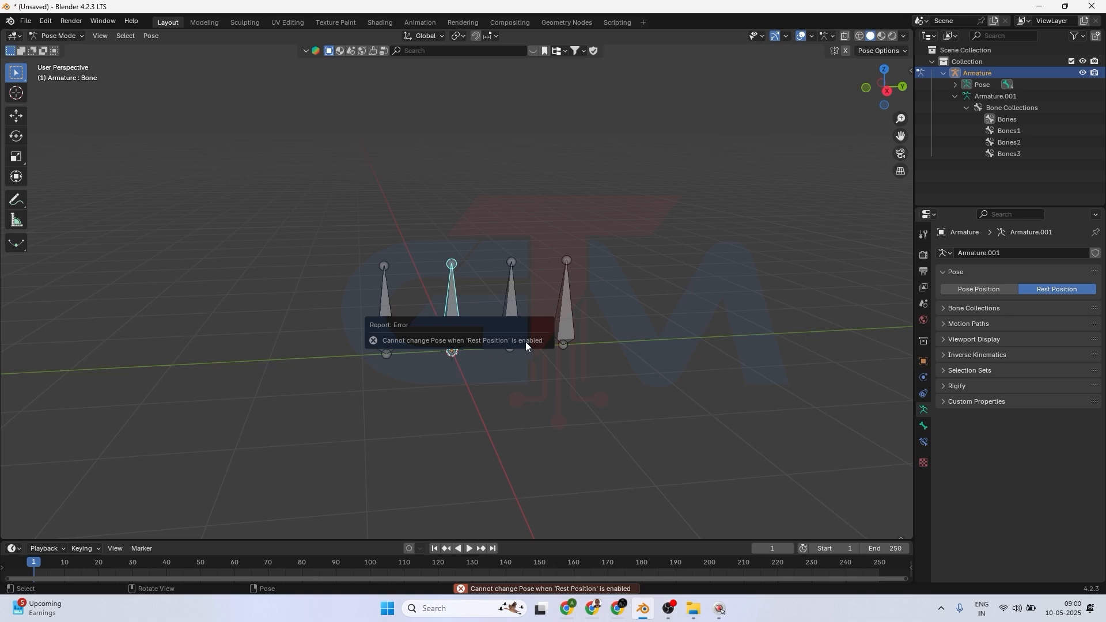
Move the second bone about 1.83 m upward in Pose Position, then switch the armature back to Rest Position.
click(978, 289)
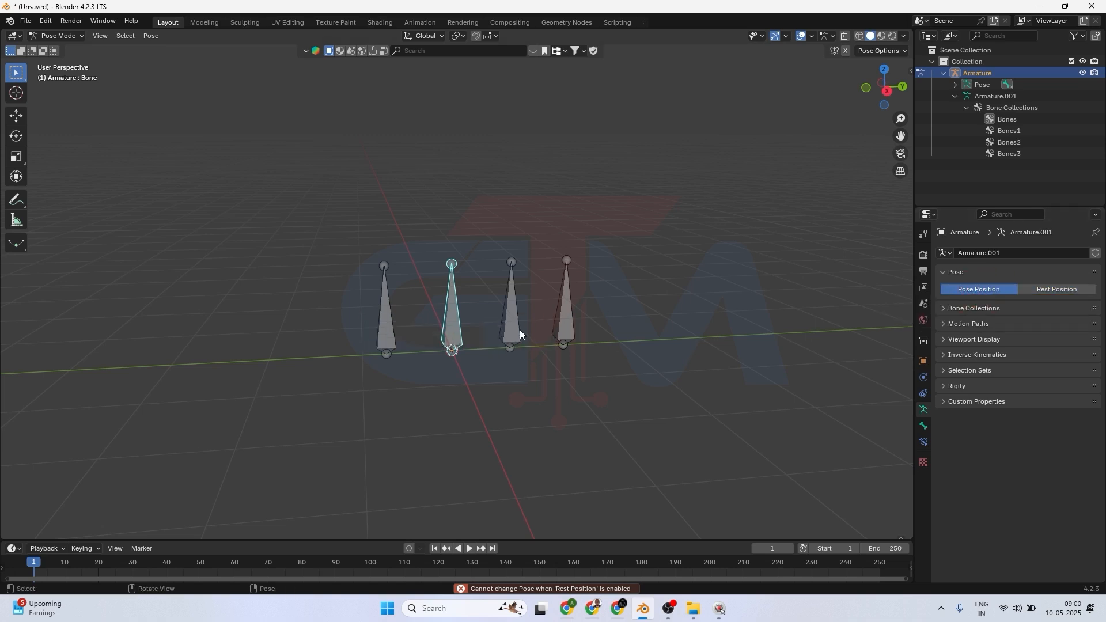
key(g)
click(259, 164)
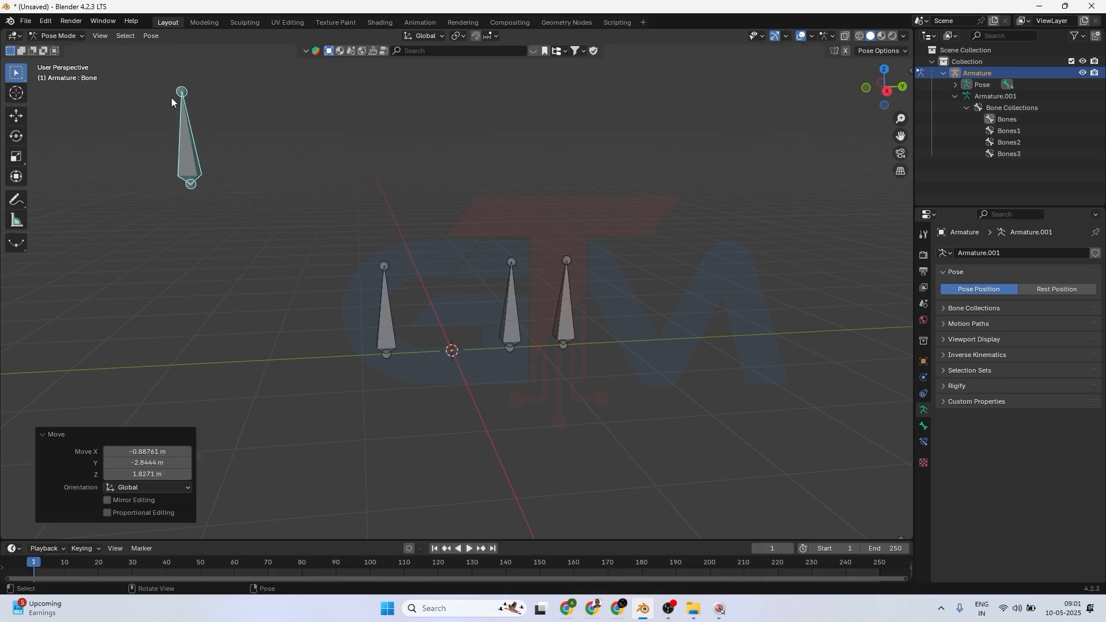
click(1067, 289)
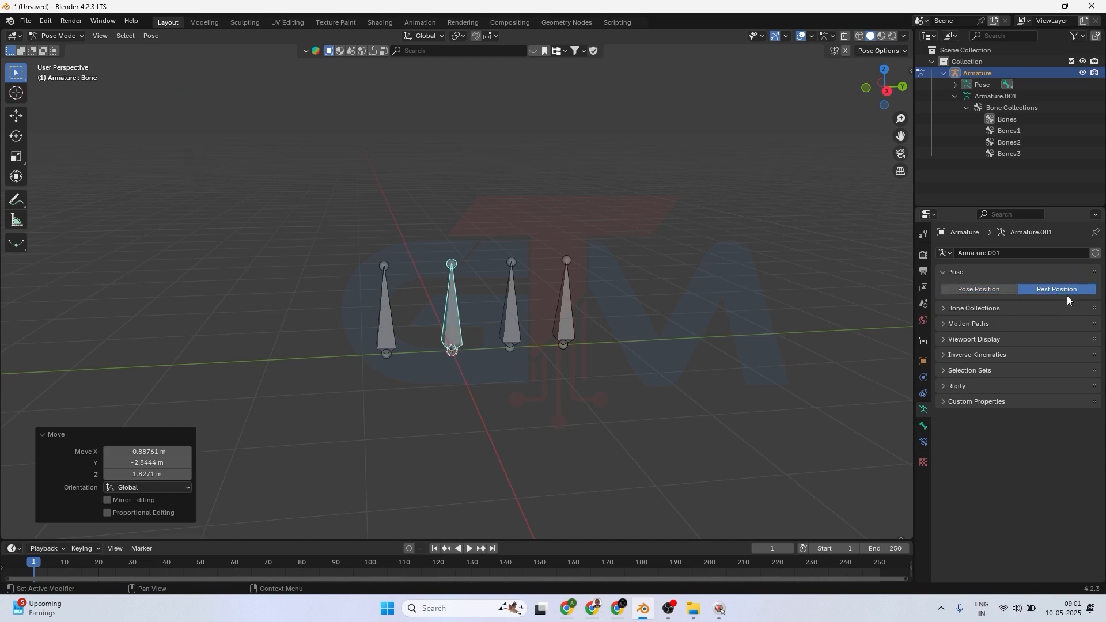
Compare the raised bone in Pose Position, Edit Mode and Pose Mode, then return the armature to Rest Position.
click(978, 291)
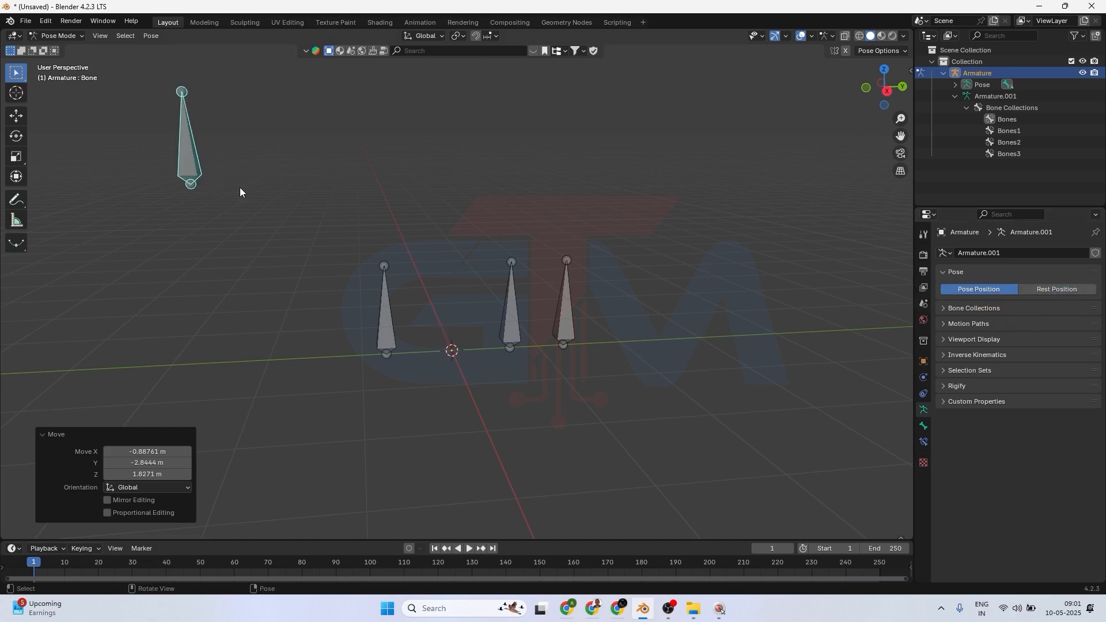
click(61, 36)
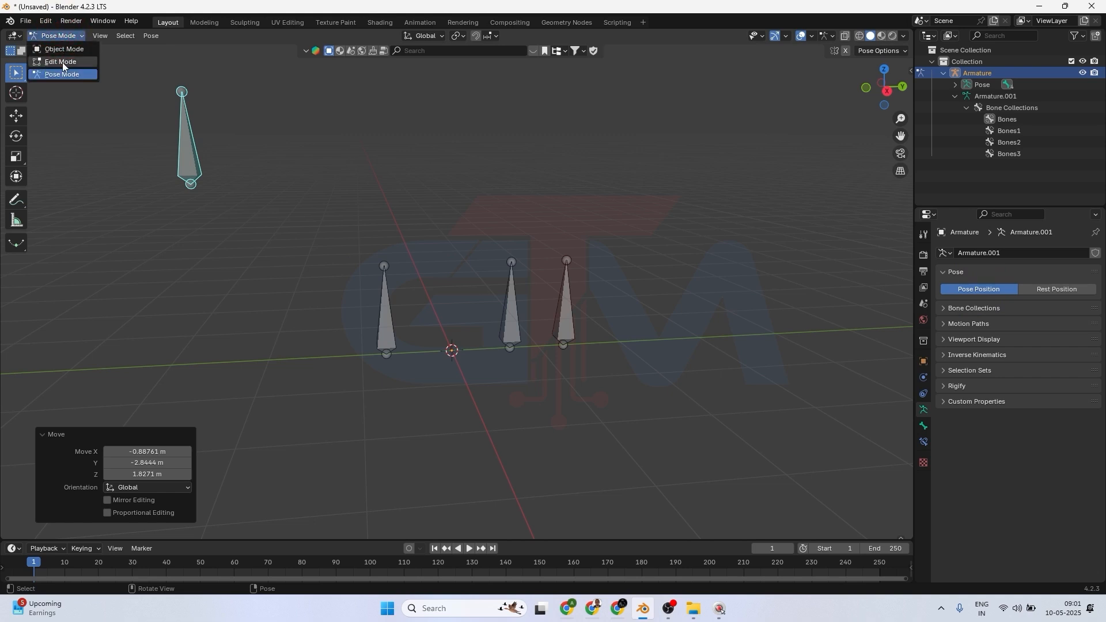
click(62, 62)
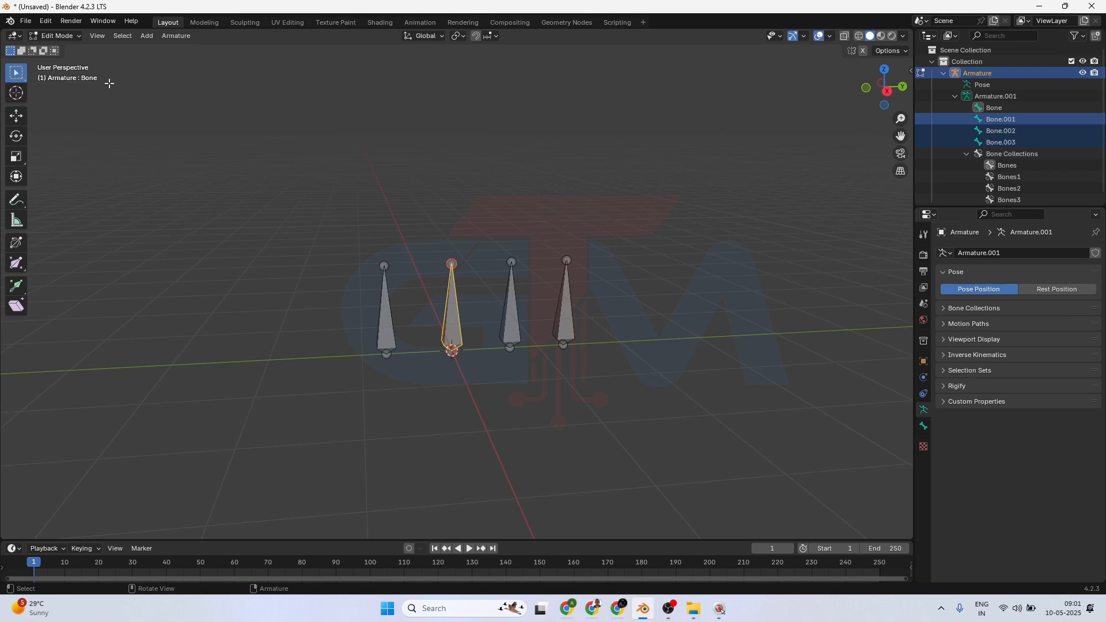
click(57, 36)
click(63, 72)
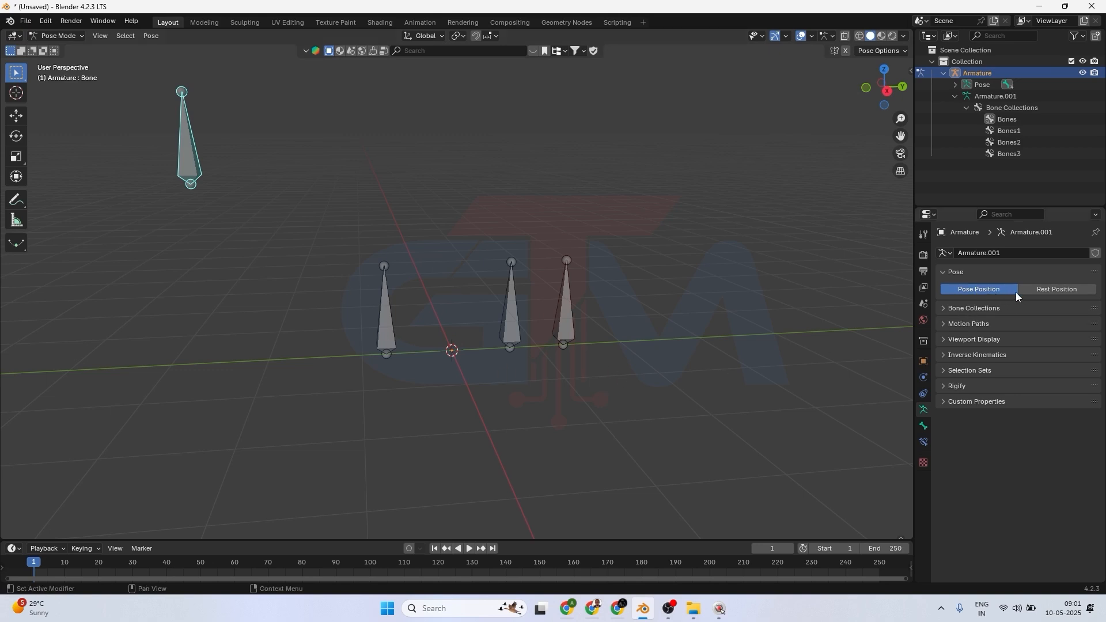
click(1072, 288)
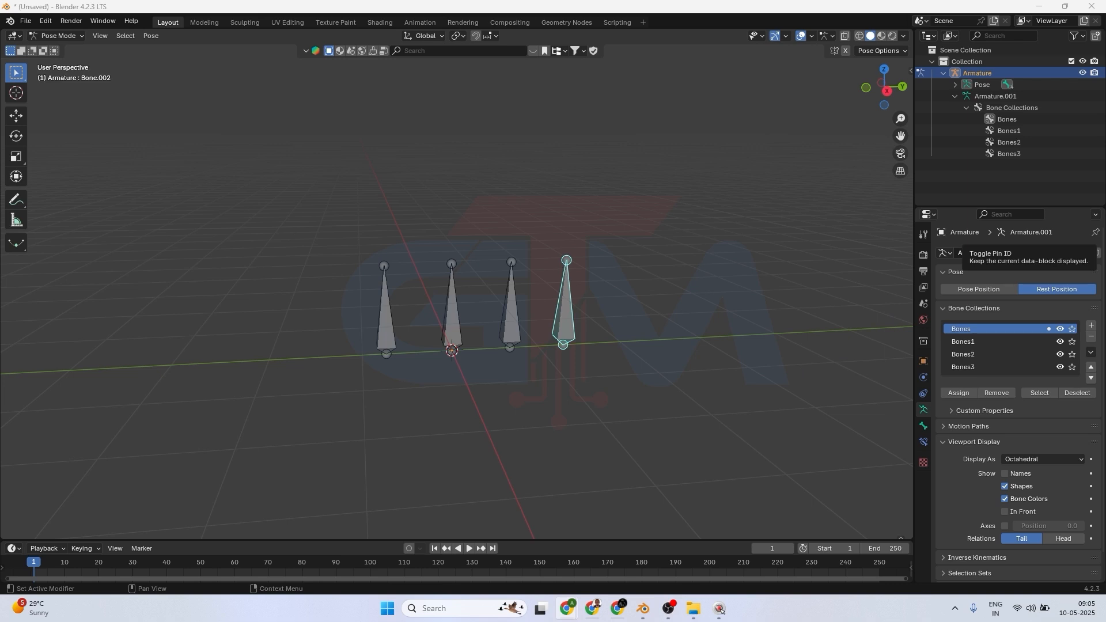
Open the bone properties of the fourth bone and set its Bone Color to 12 - Theme Color Set.
click(923, 427)
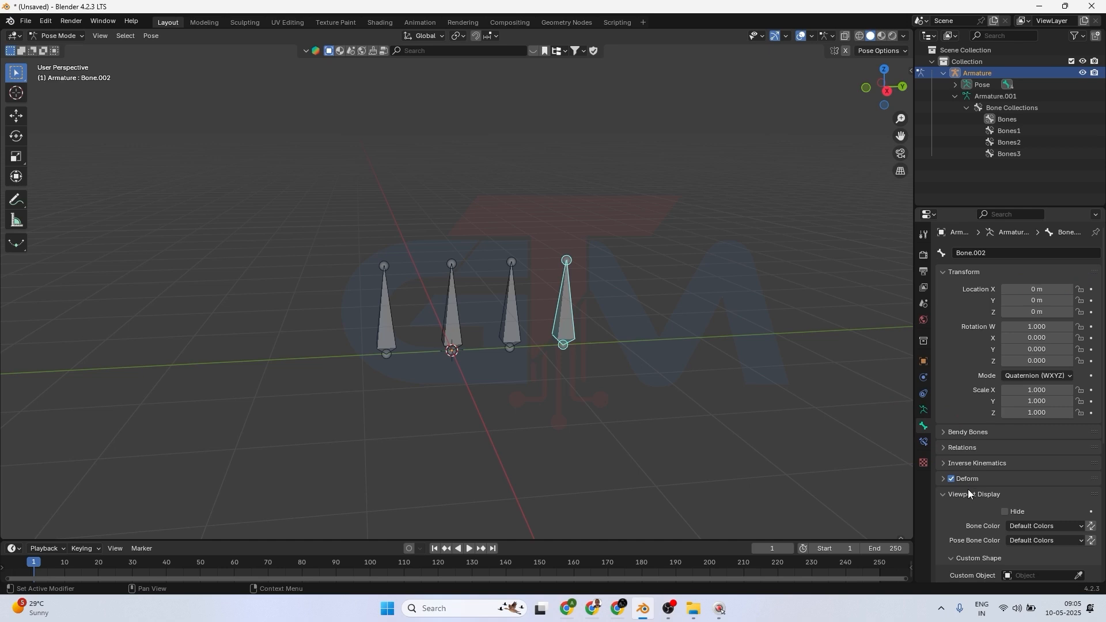
scroll(971, 494, down, 2)
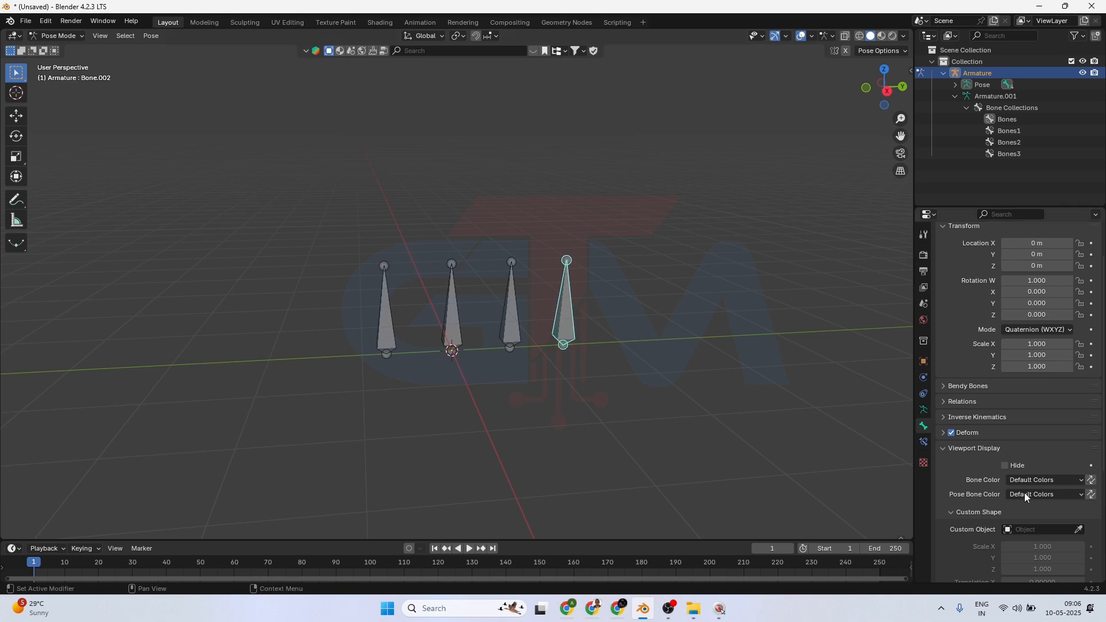
scroll(1070, 486, down, 2)
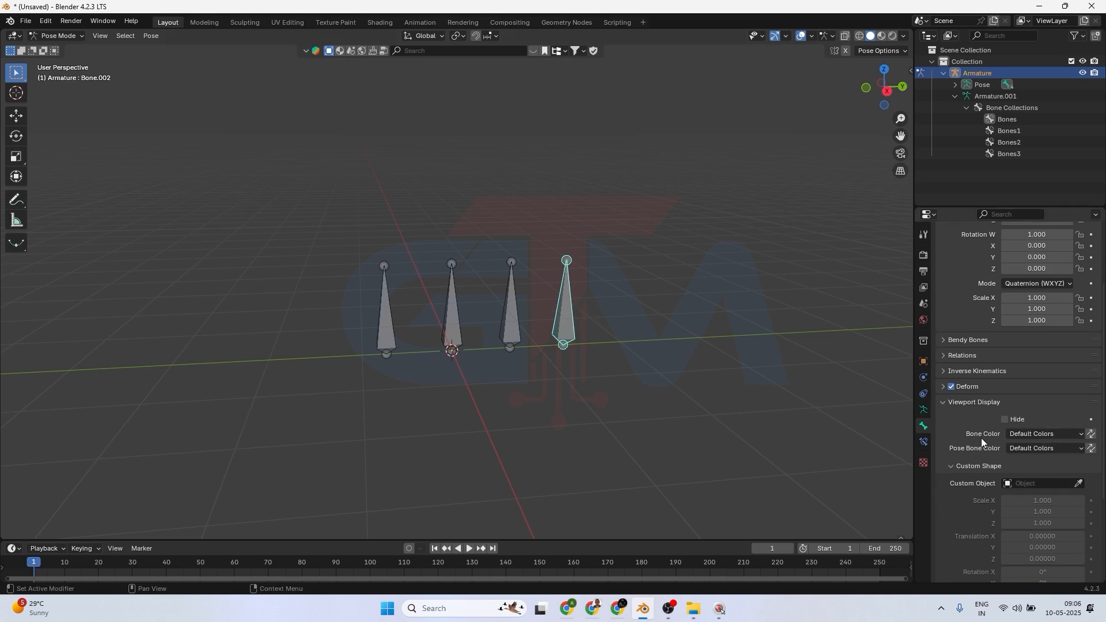
click(1053, 433)
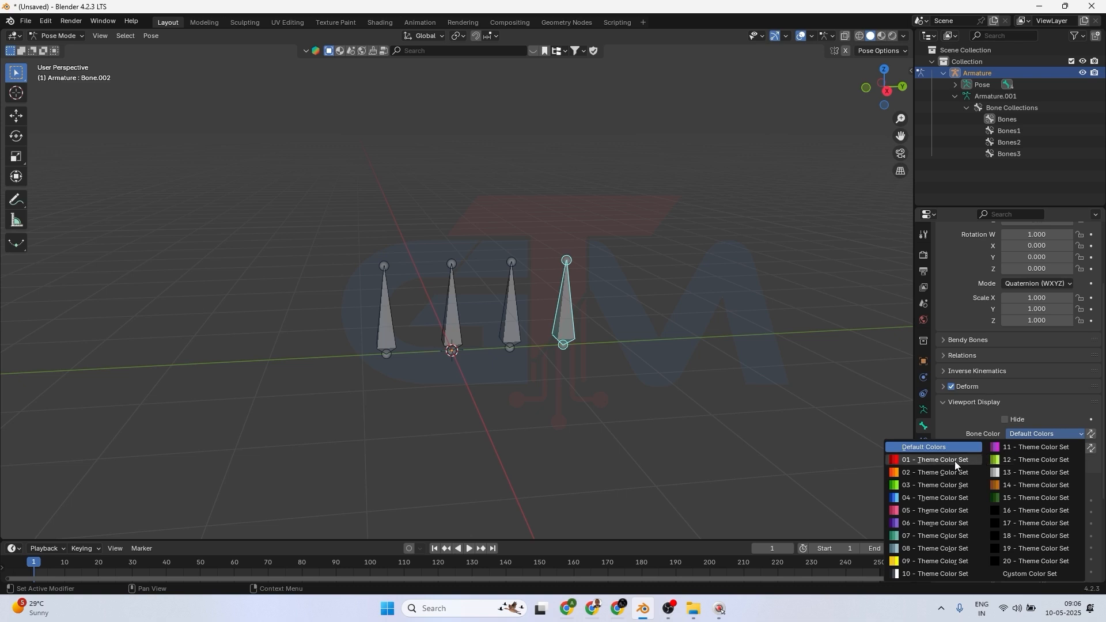
click(1018, 458)
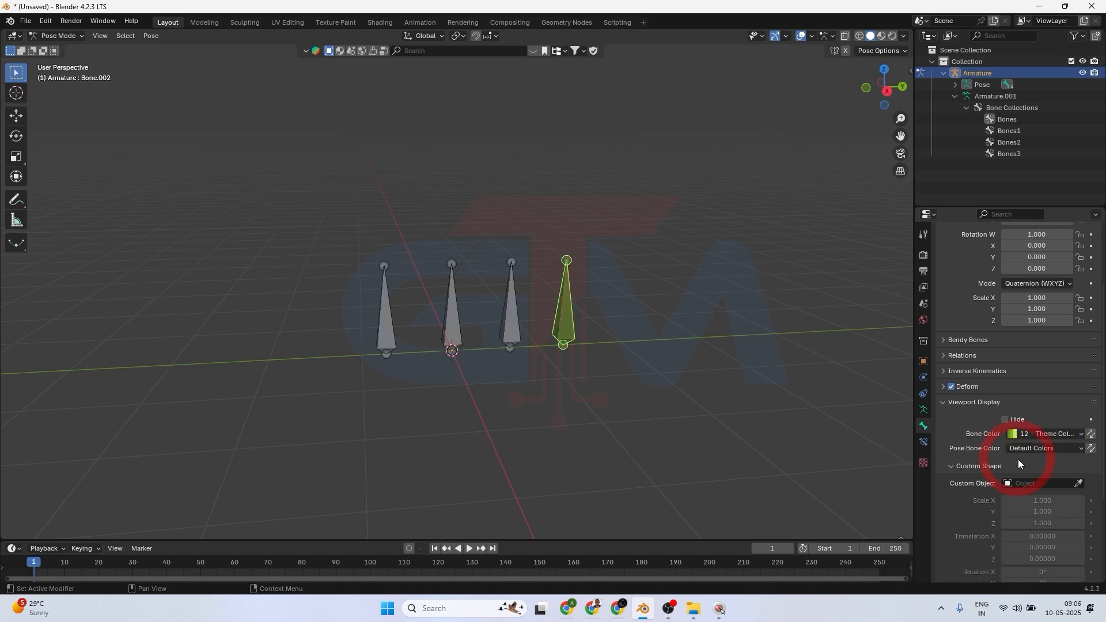
Select the third bone and set its Bone Color to 12 - Theme Color Set as well.
scroll(648, 368, up, 4)
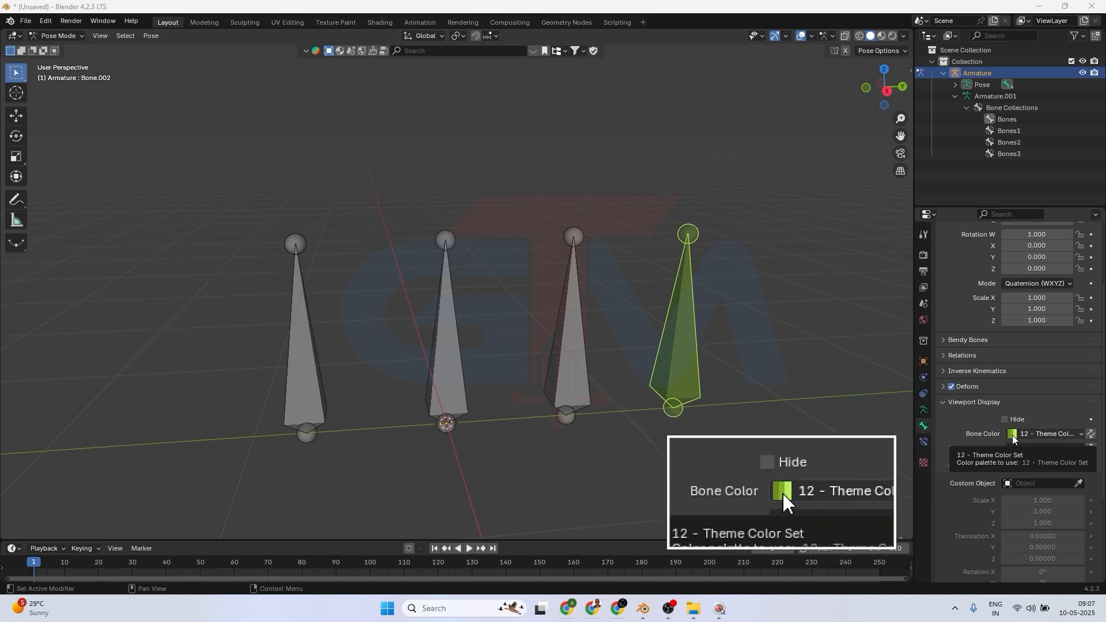
click(571, 358)
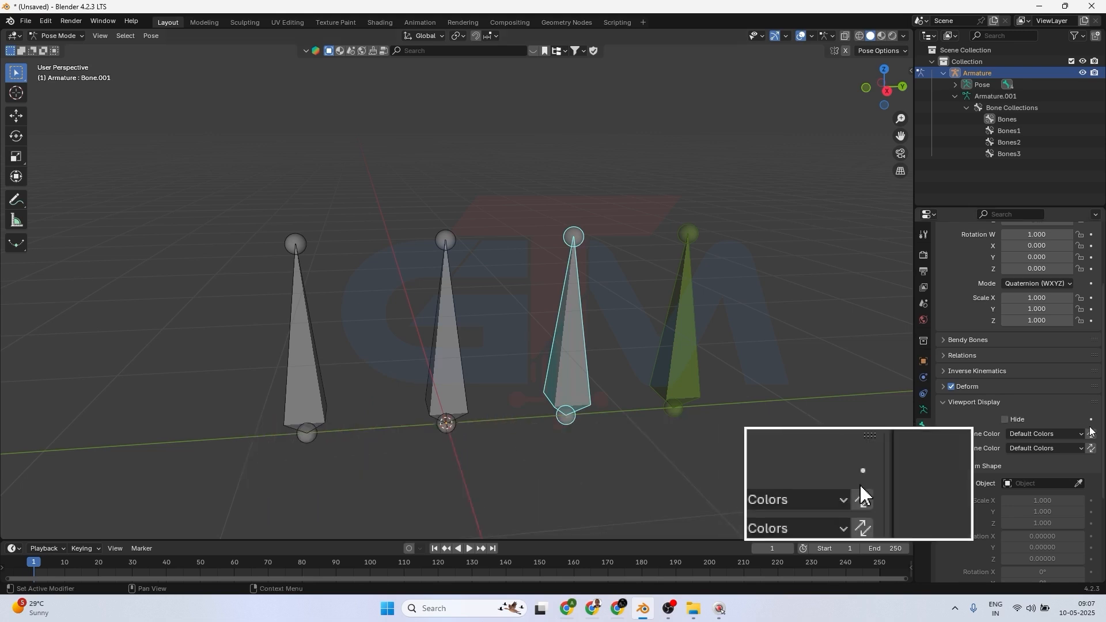
click(1063, 434)
click(1015, 459)
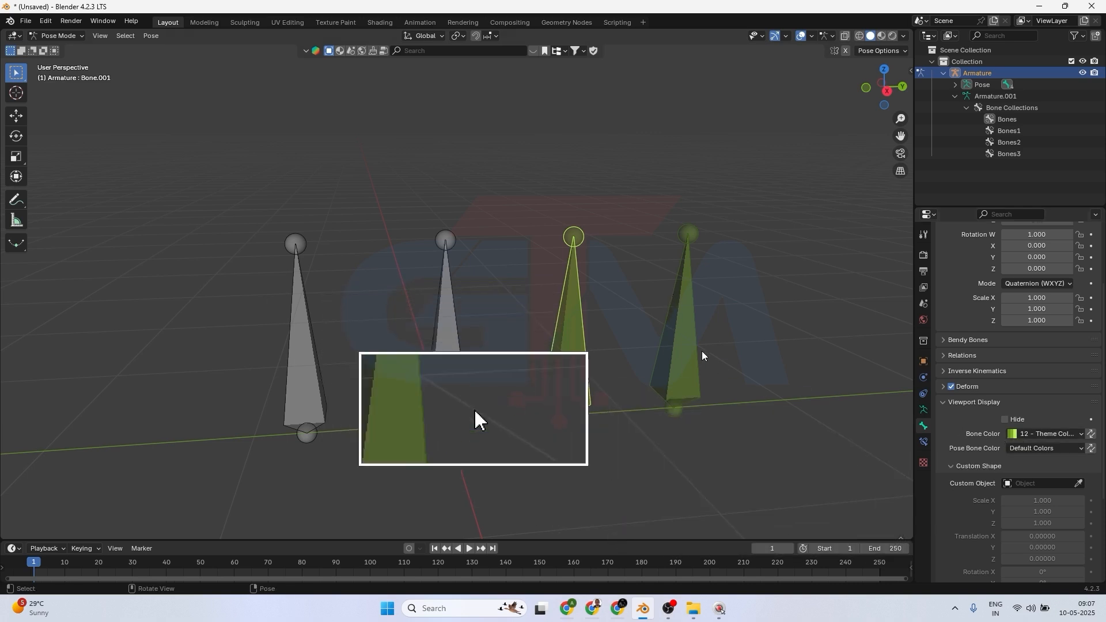
Select the fourth bone and switch to Edit Mode to check its bone color there.
click(673, 346)
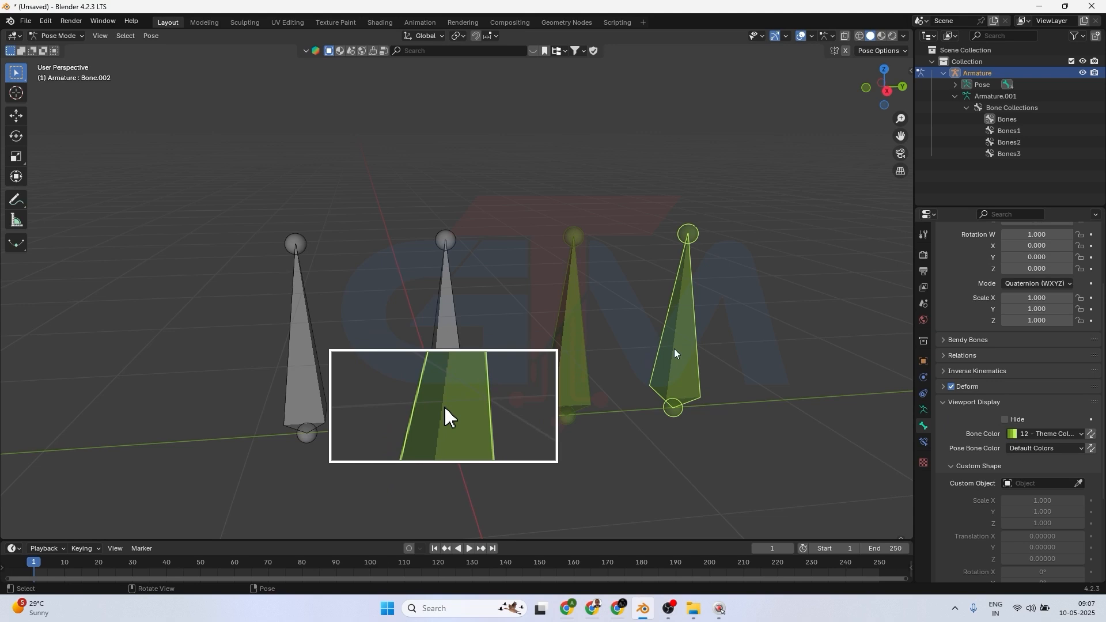
click(739, 323)
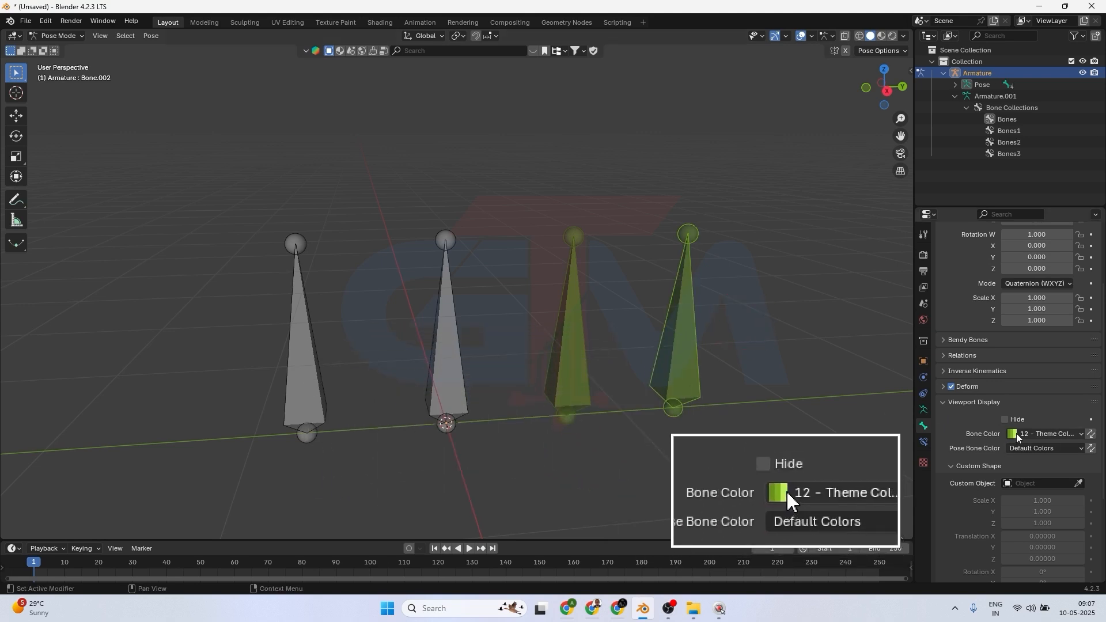
click(692, 328)
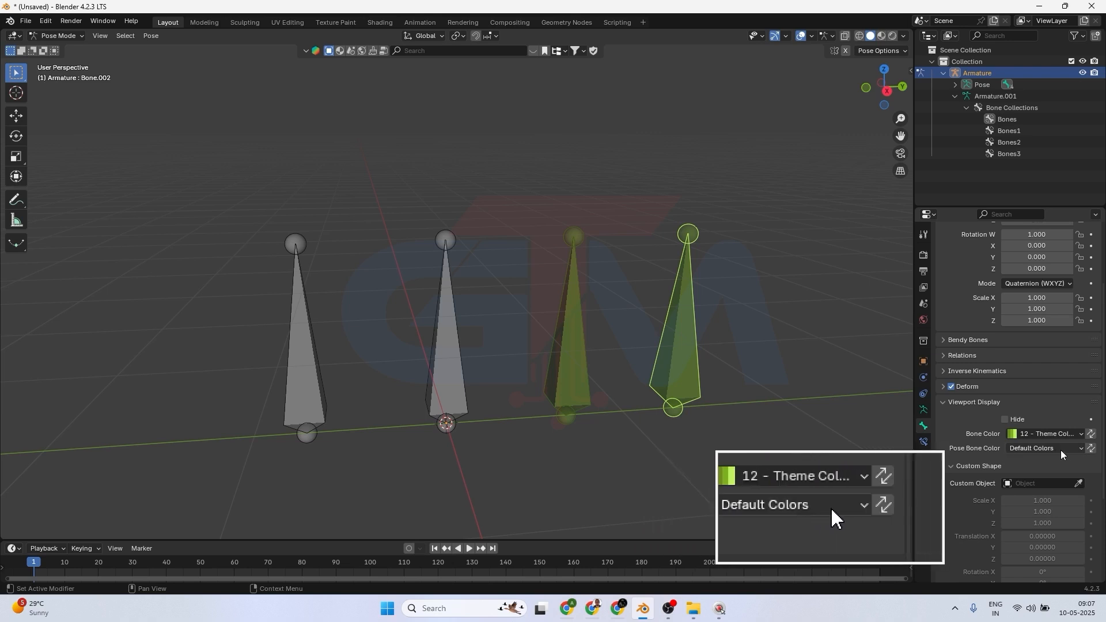
key(F2)
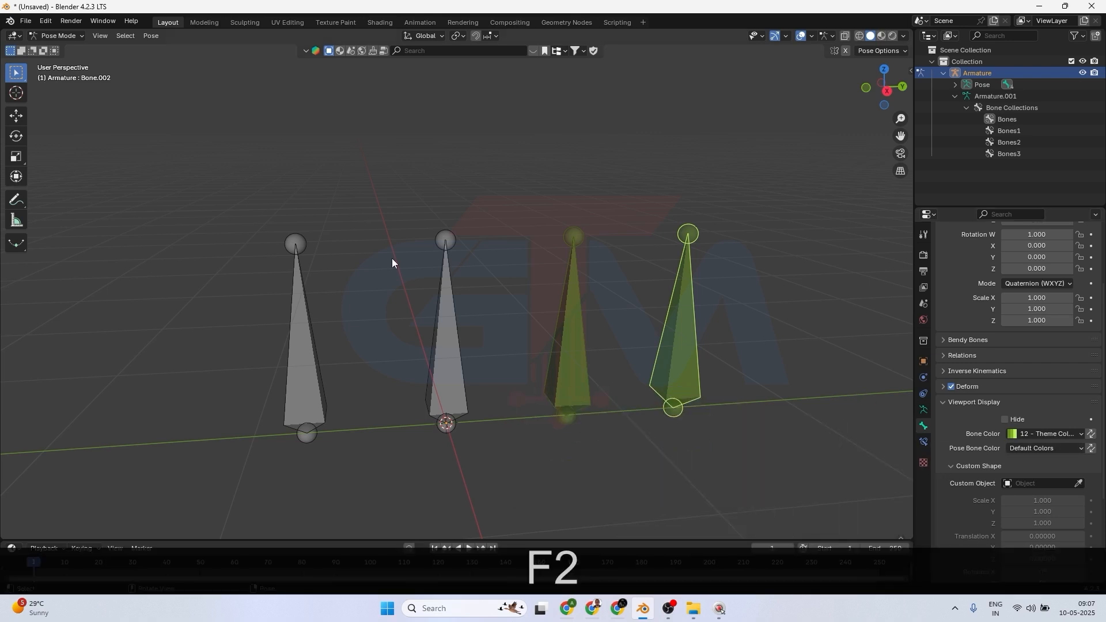
click(56, 36)
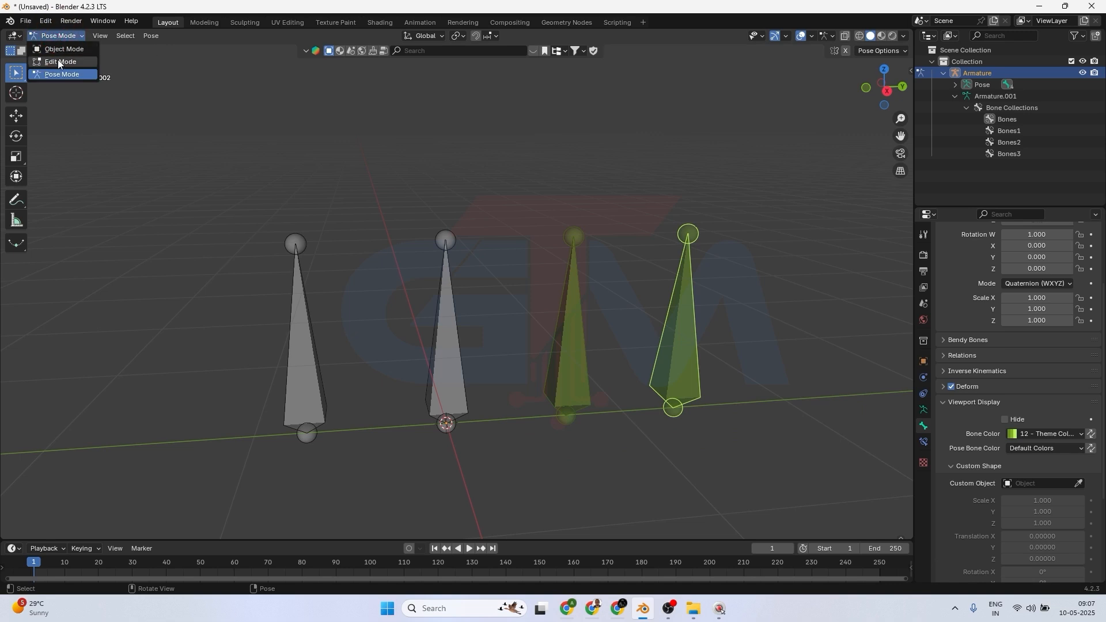
click(58, 61)
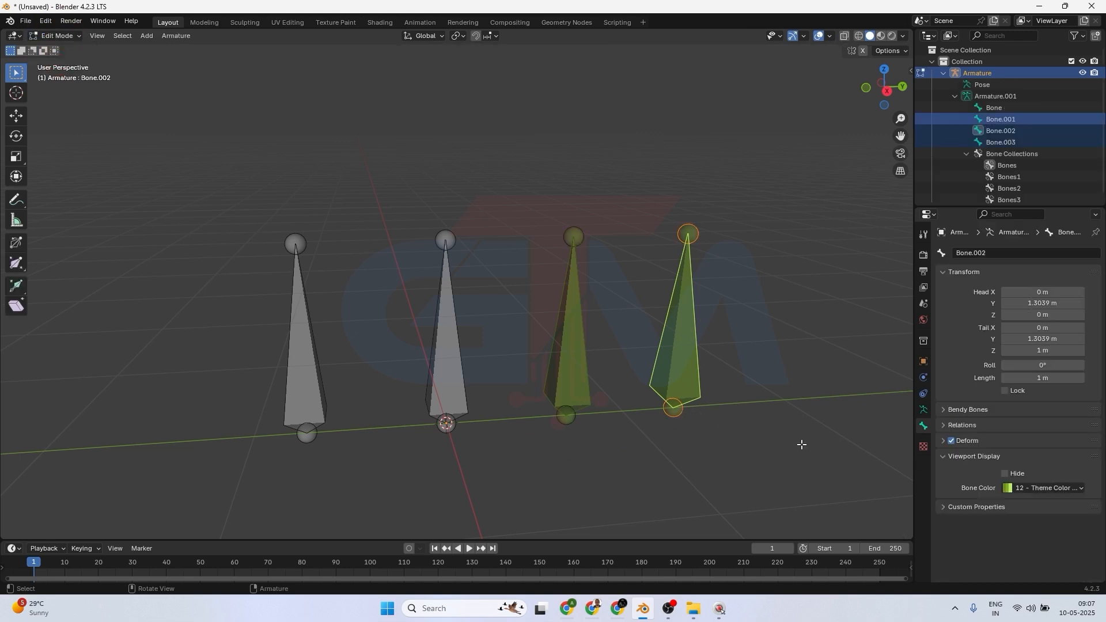
Return to Pose Mode and set the fourth bone's Pose Bone Color to 01 - Theme Color Set.
click(60, 35)
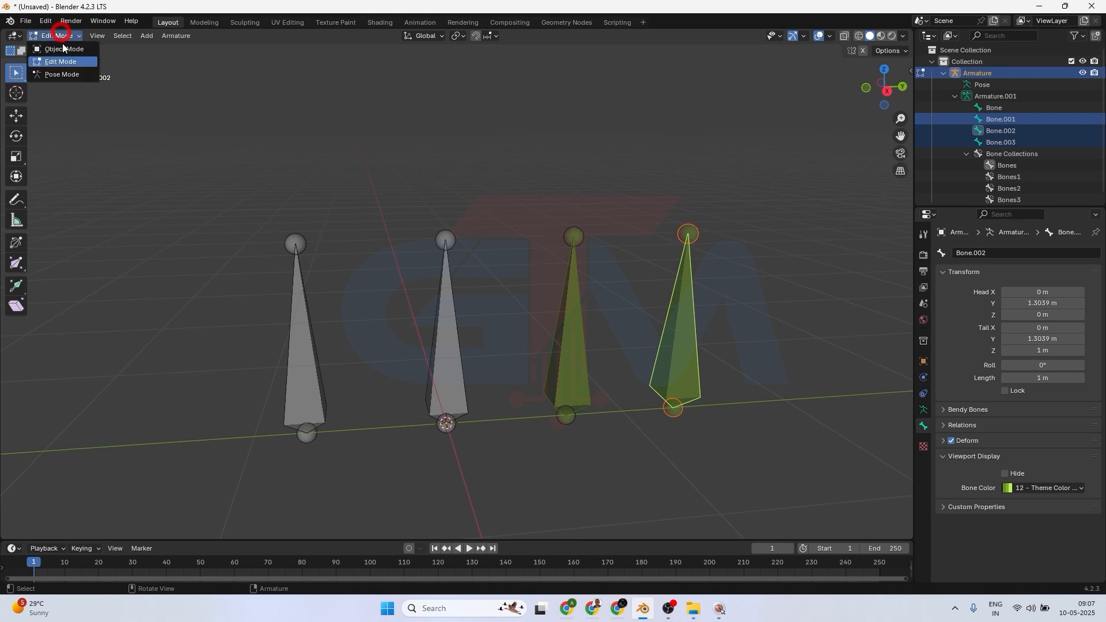
click(61, 74)
scroll(1037, 518, down, 3)
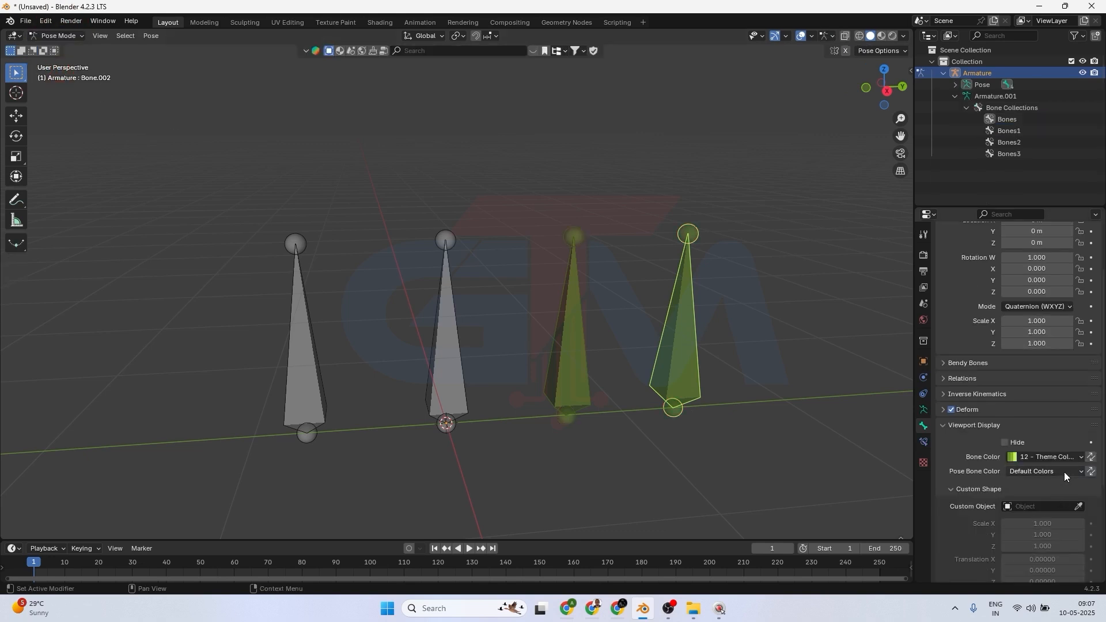
click(1063, 472)
click(916, 347)
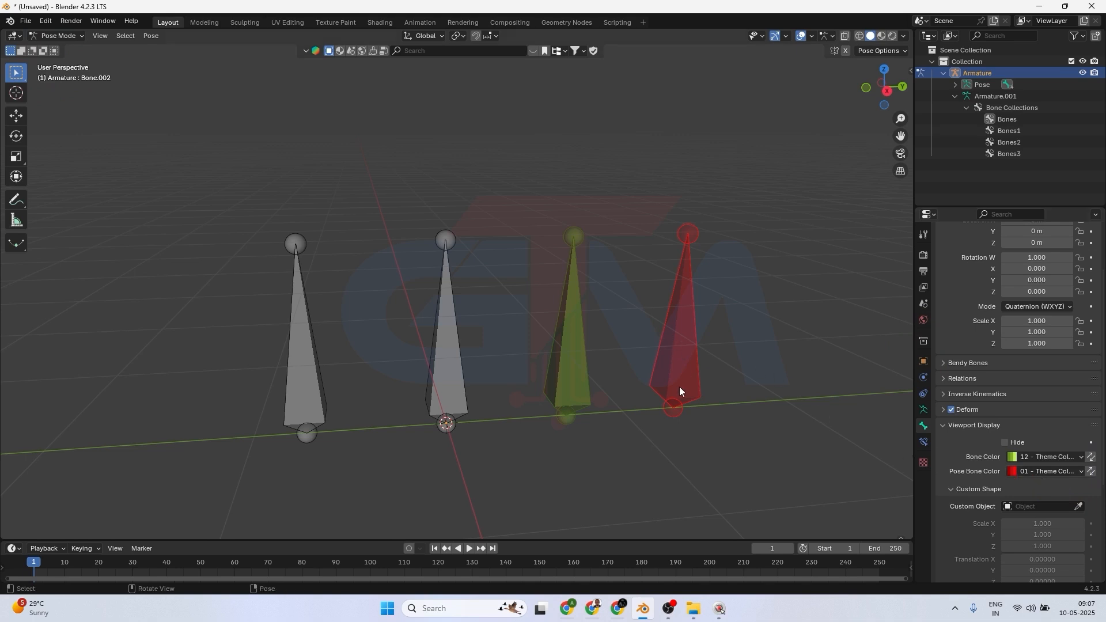
Switch to Edit Mode and back to Pose Mode to compare the fourth bone's colors.
click(37, 35)
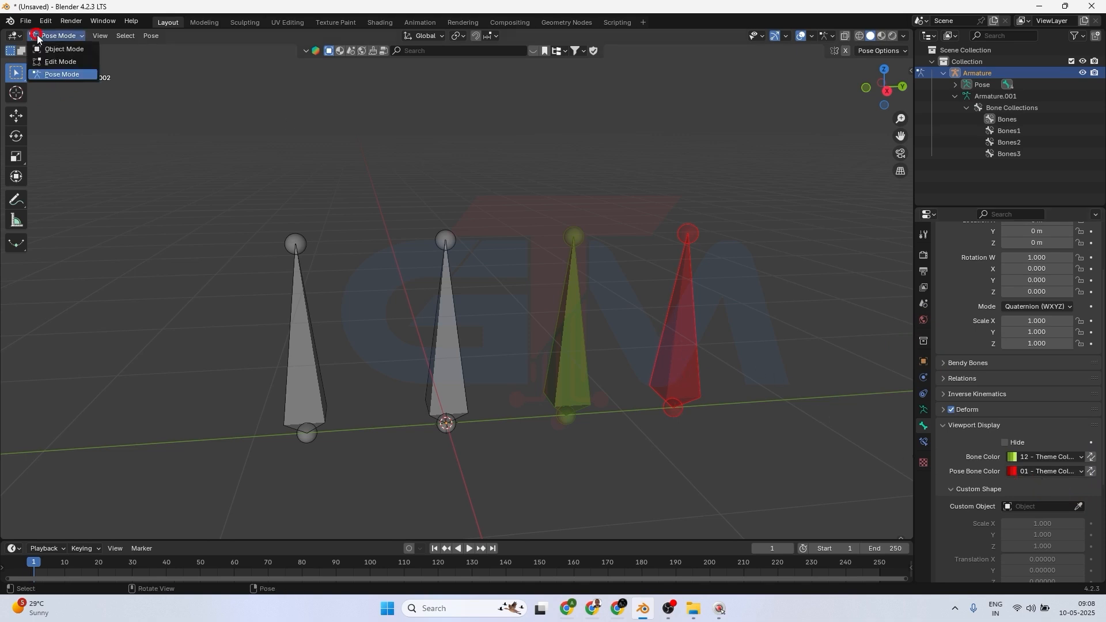
click(47, 63)
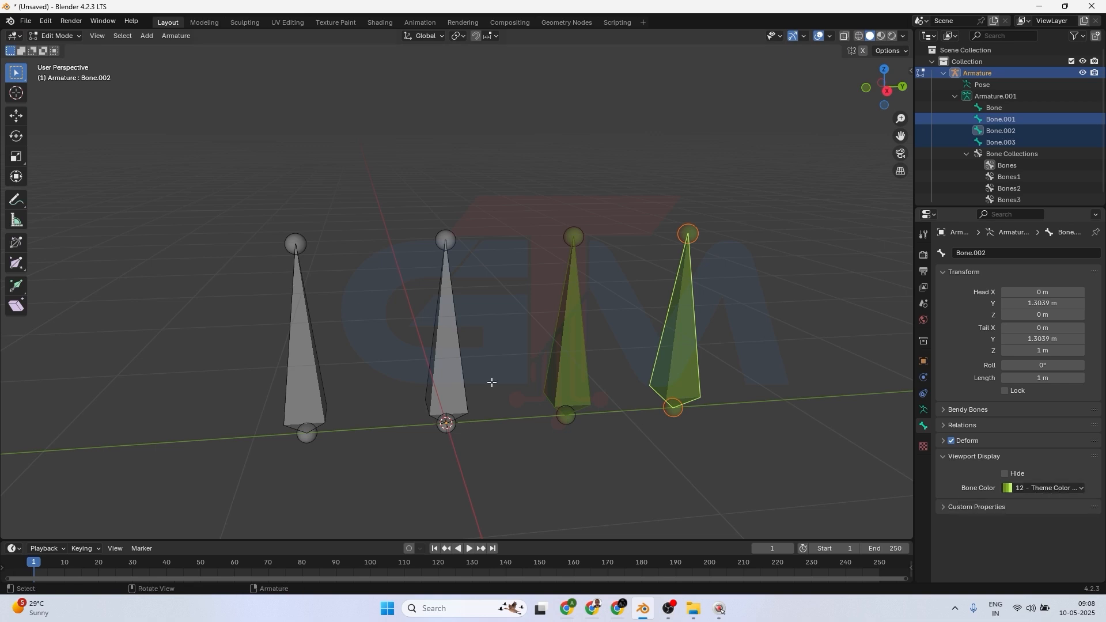
click(52, 35)
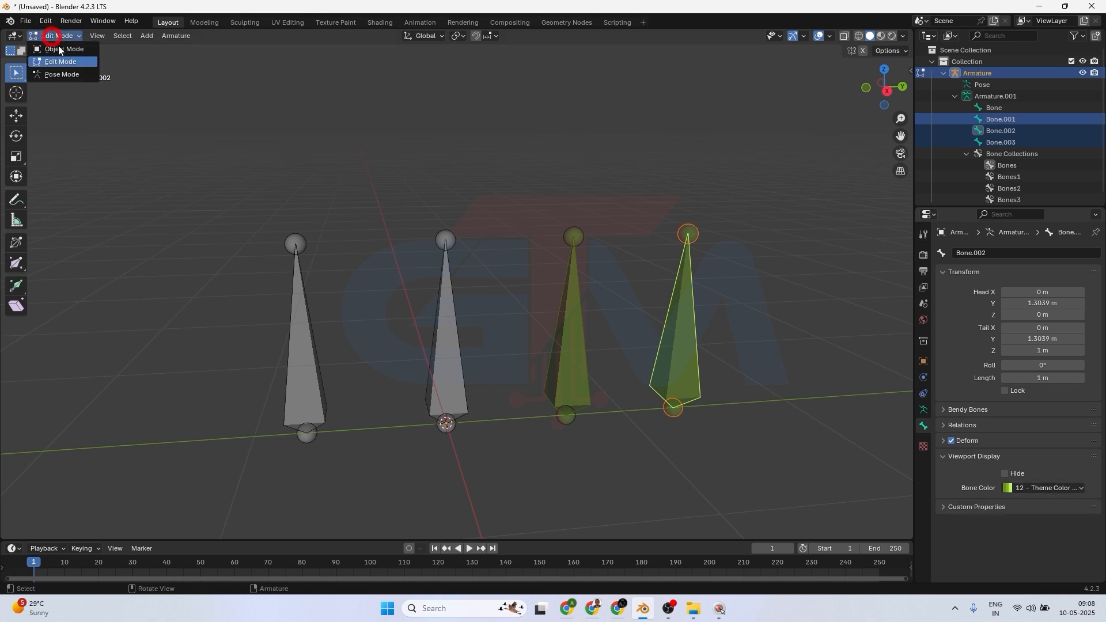
click(63, 75)
Set the fourth bone's Bone Color to Custom Color Set and make its first custom color blue.
scroll(1067, 518, down, 2)
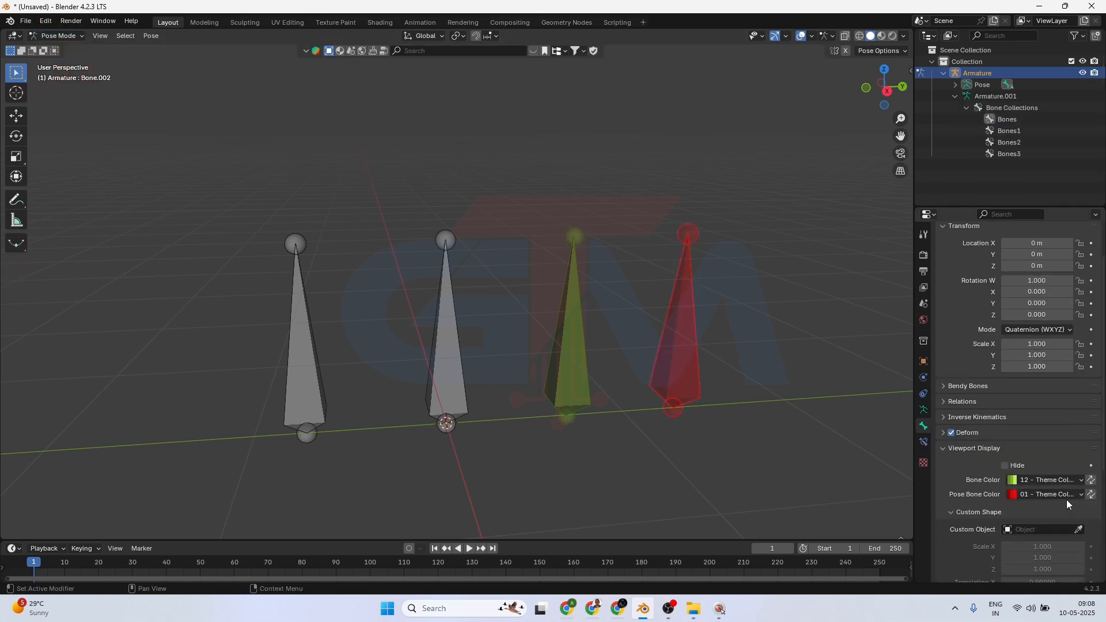
click(1080, 481)
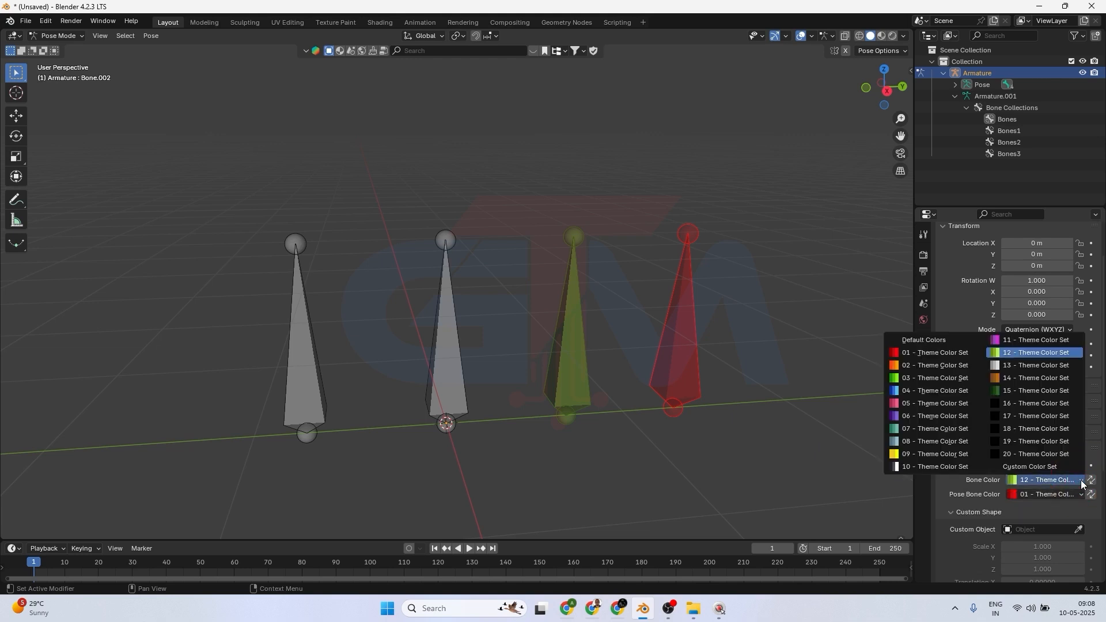
click(1051, 467)
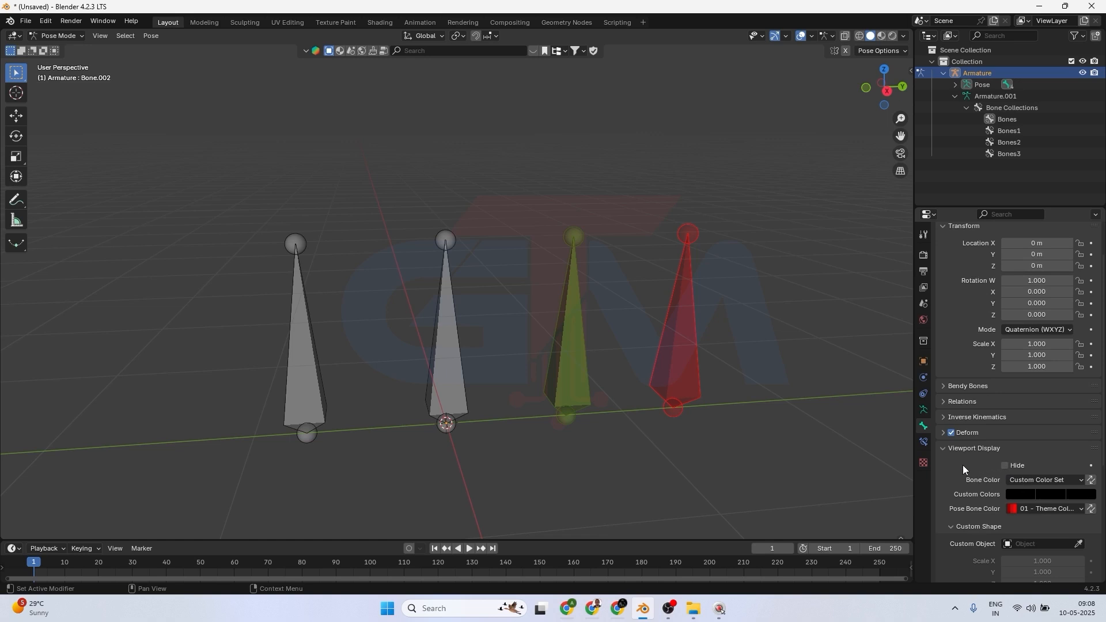
click(1016, 493)
click(1025, 367)
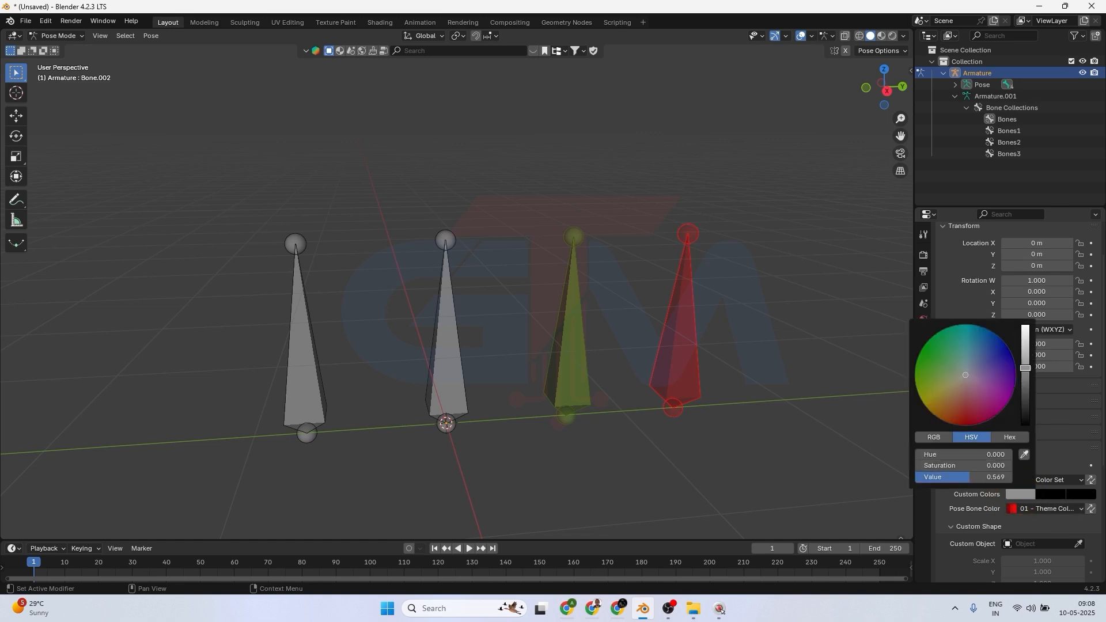
click(1025, 327)
click(1008, 347)
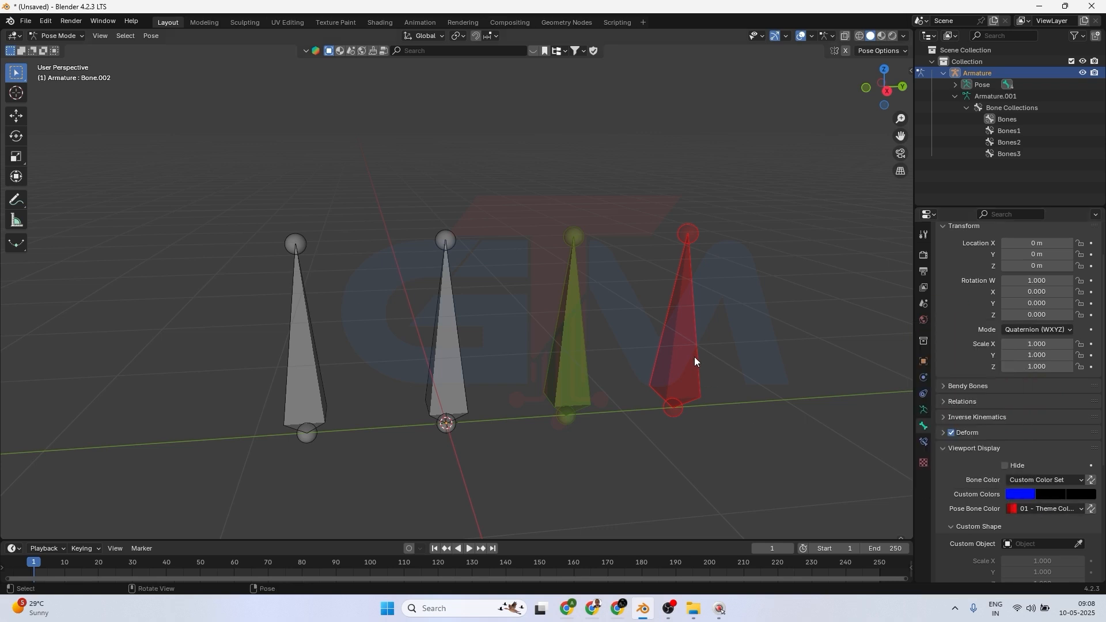
Set the second custom color to green and the third custom color to yellow.
click(1050, 495)
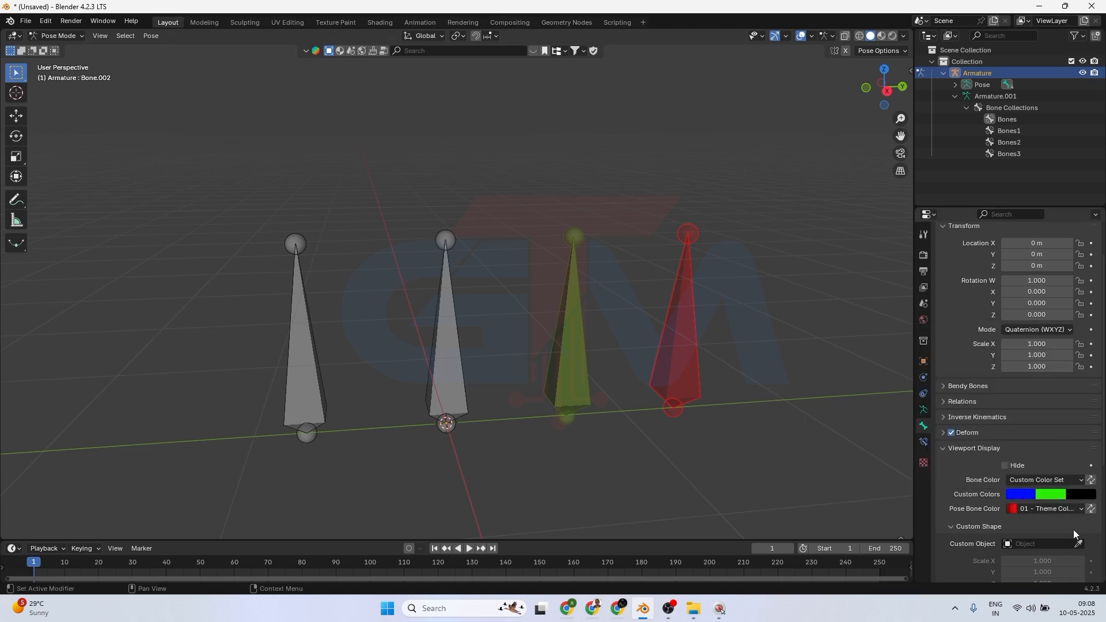
click(1083, 494)
drag(1081, 397, 1086, 331)
click(1039, 424)
mouse_move(1039, 424)
mouse_down()
mouse_move(999, 418)
mouse_move(984, 402)
mouse_up()
click(941, 482)
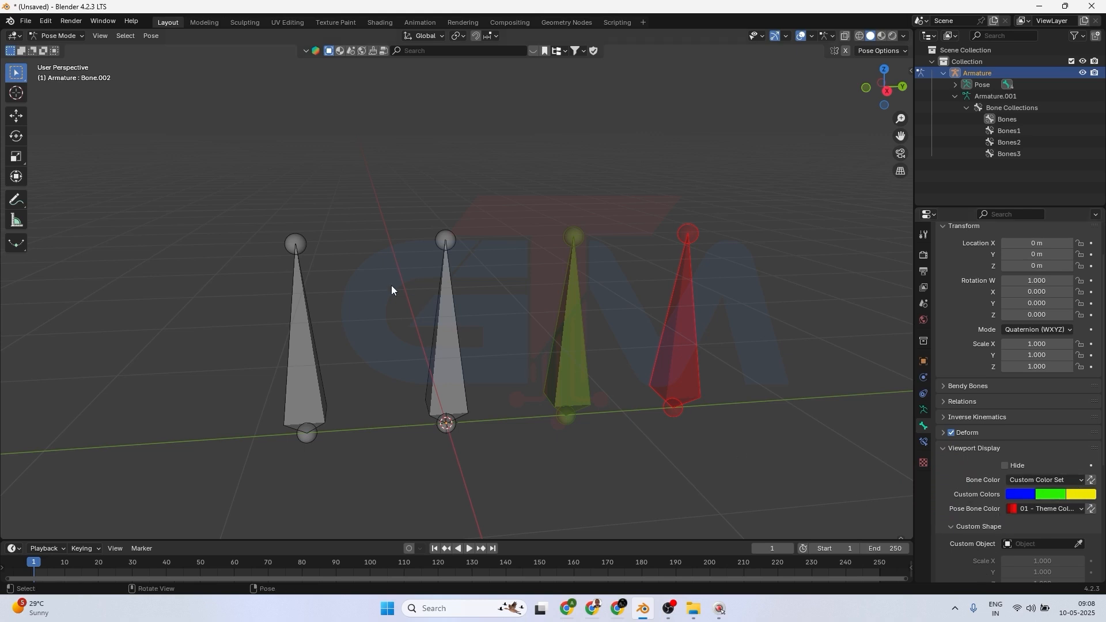
Switch to Edit Mode and clear the selection to view the custom bone color.
click(69, 36)
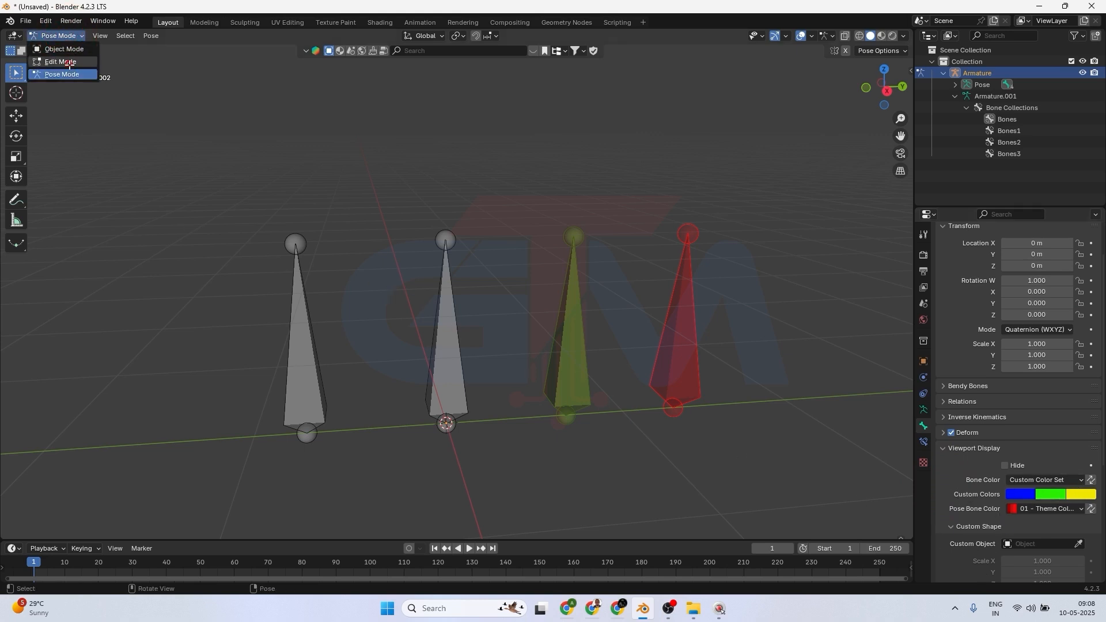
click(57, 57)
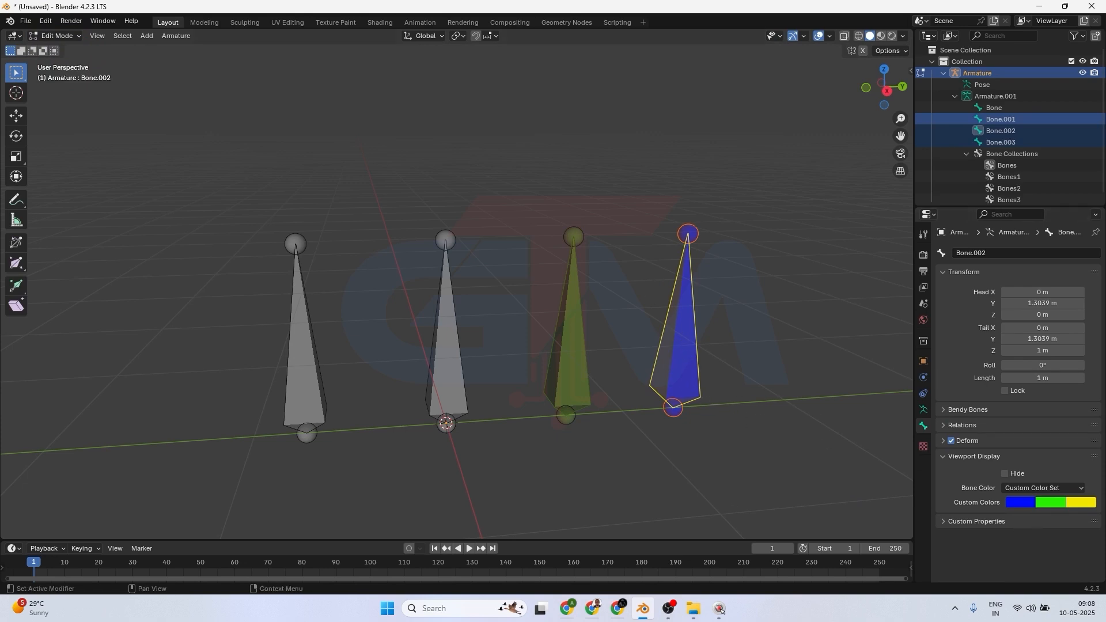
click(777, 290)
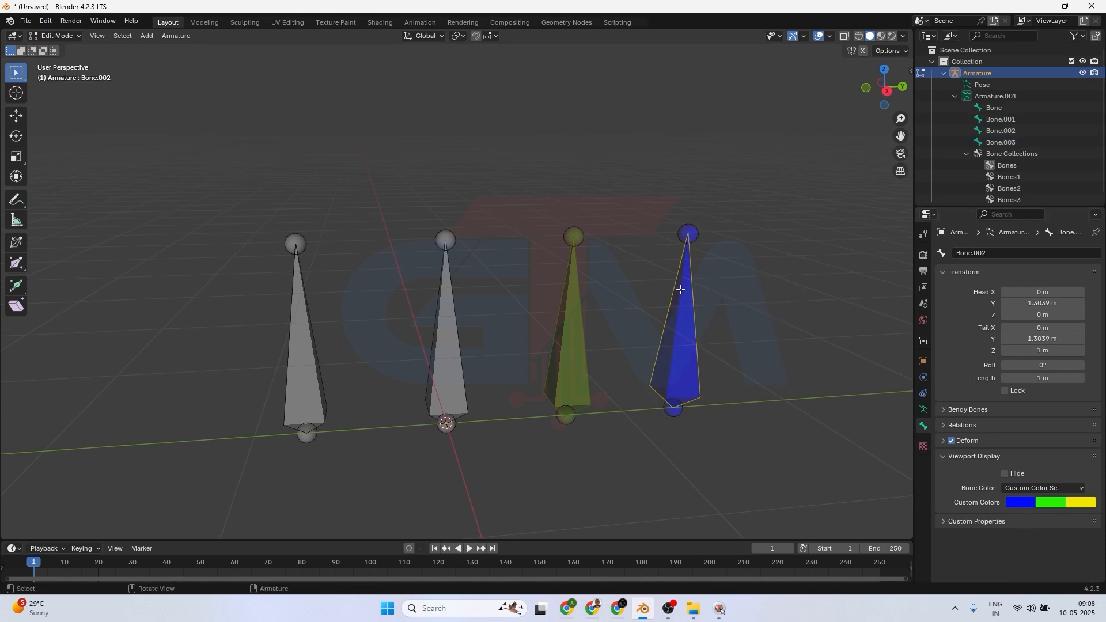
Select the fourth bone and add the third bone to the selection to compare their highlight colors, then clear the selection.
click(682, 328)
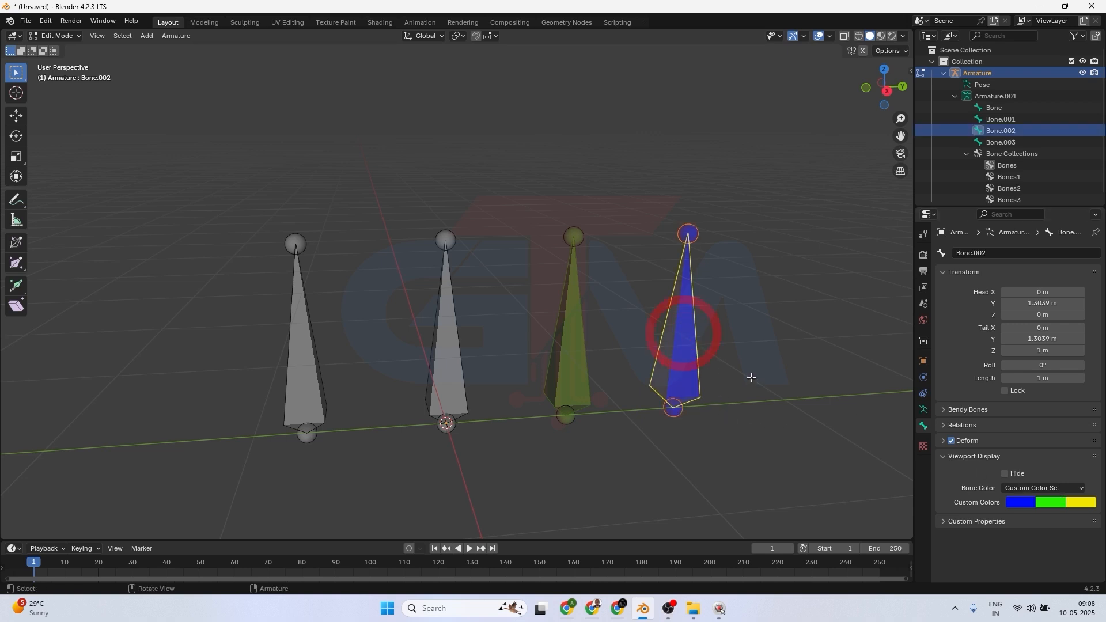
shift+click(572, 369)
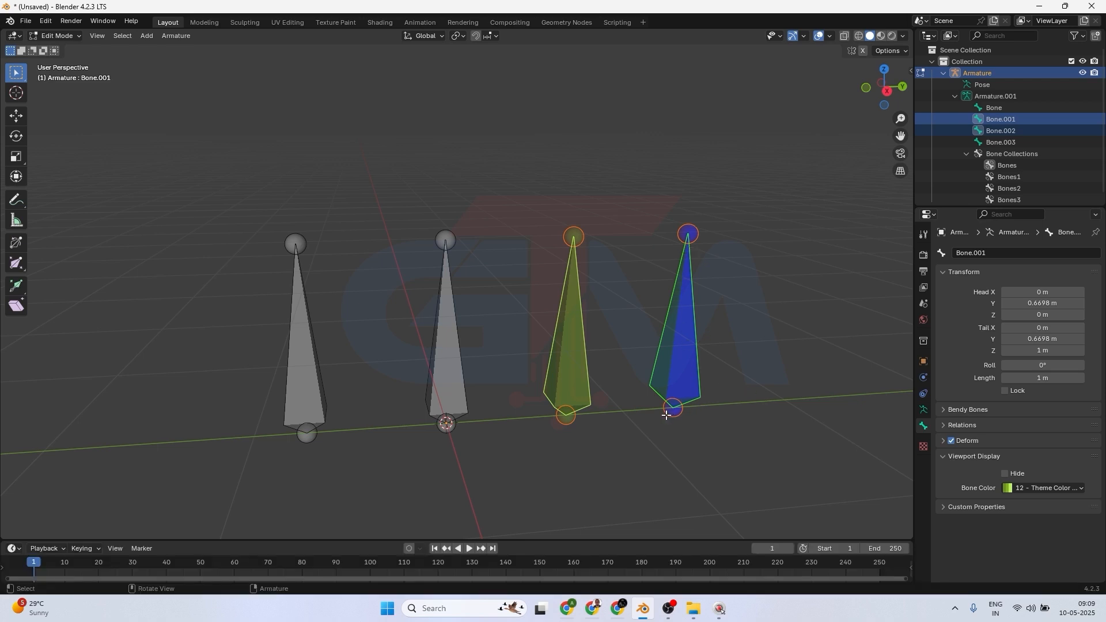
click(784, 387)
click(672, 361)
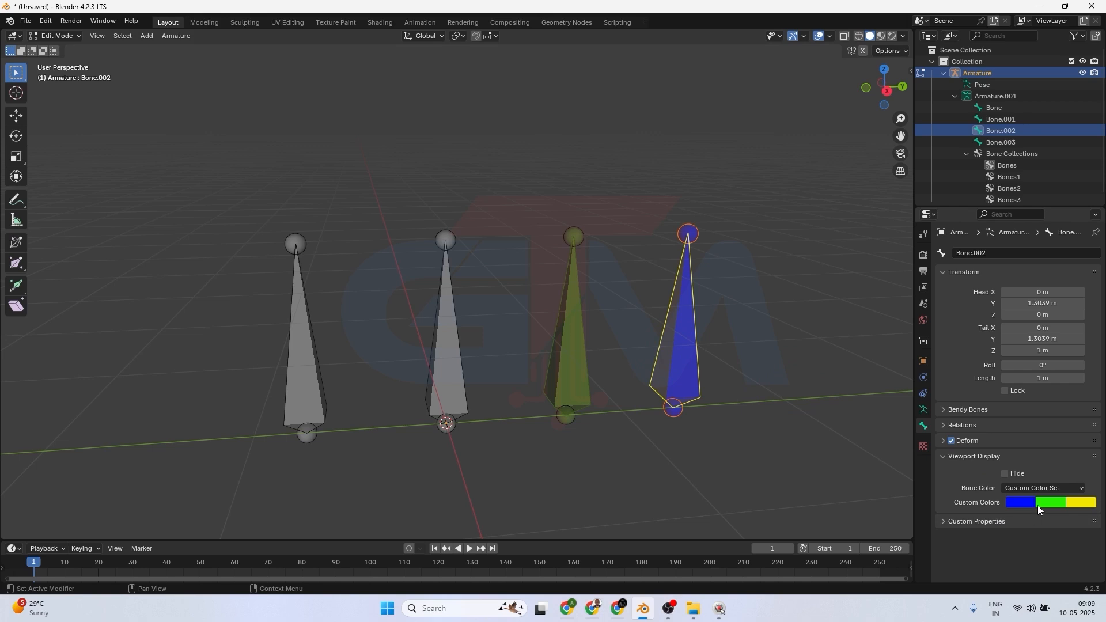
shift+click(578, 346)
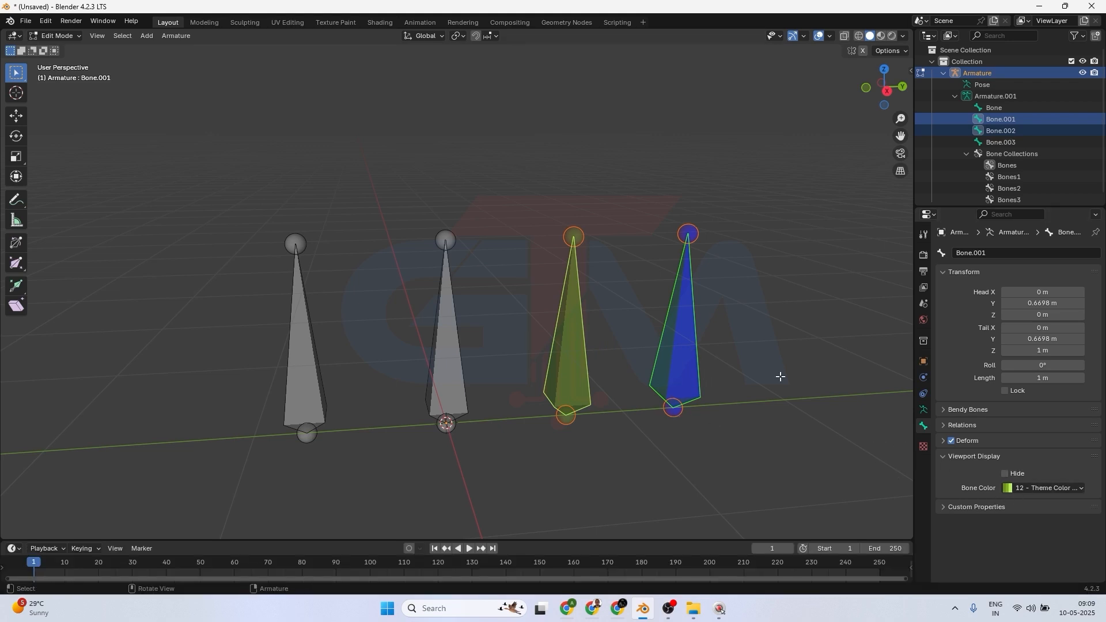
click(726, 351)
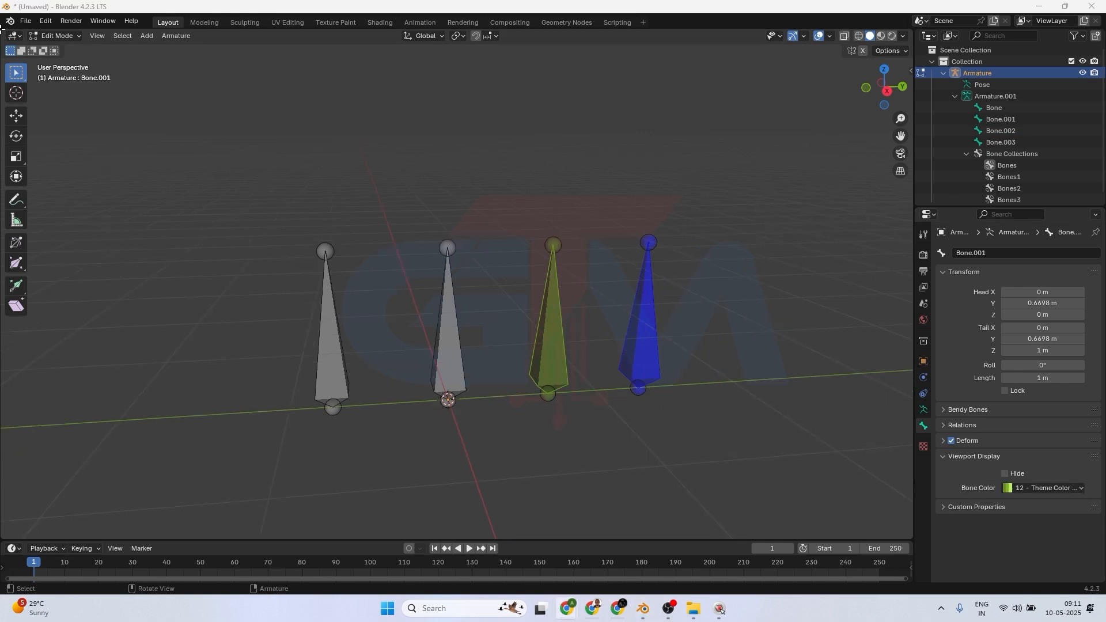
Switch to Pose Mode and back to Edit Mode to compare how the custom bone colors display.
click(57, 36)
click(66, 75)
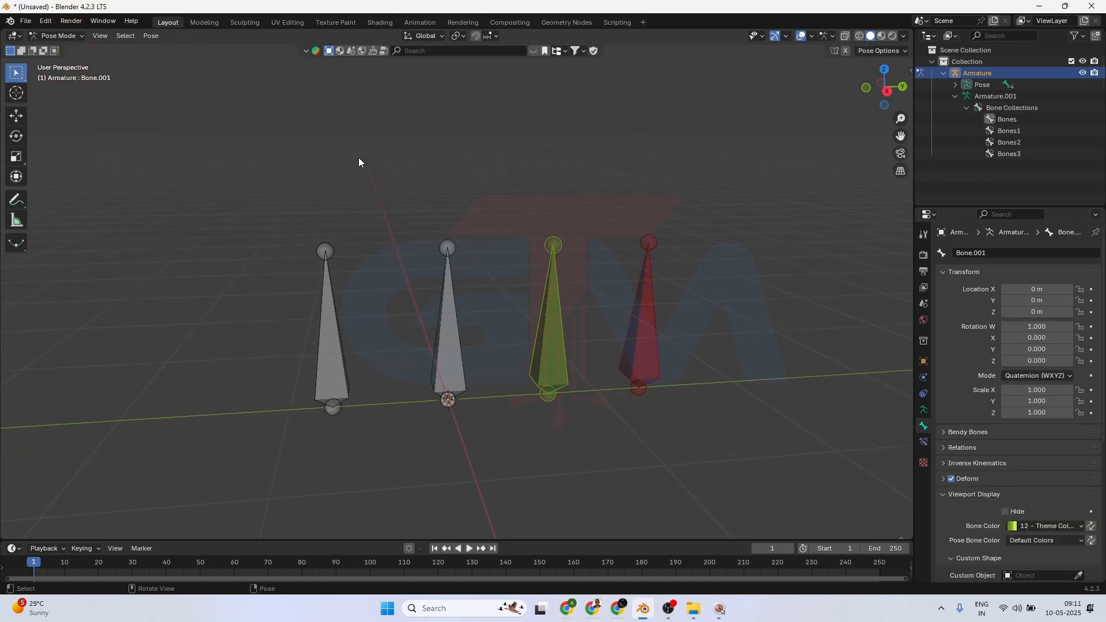
click(57, 36)
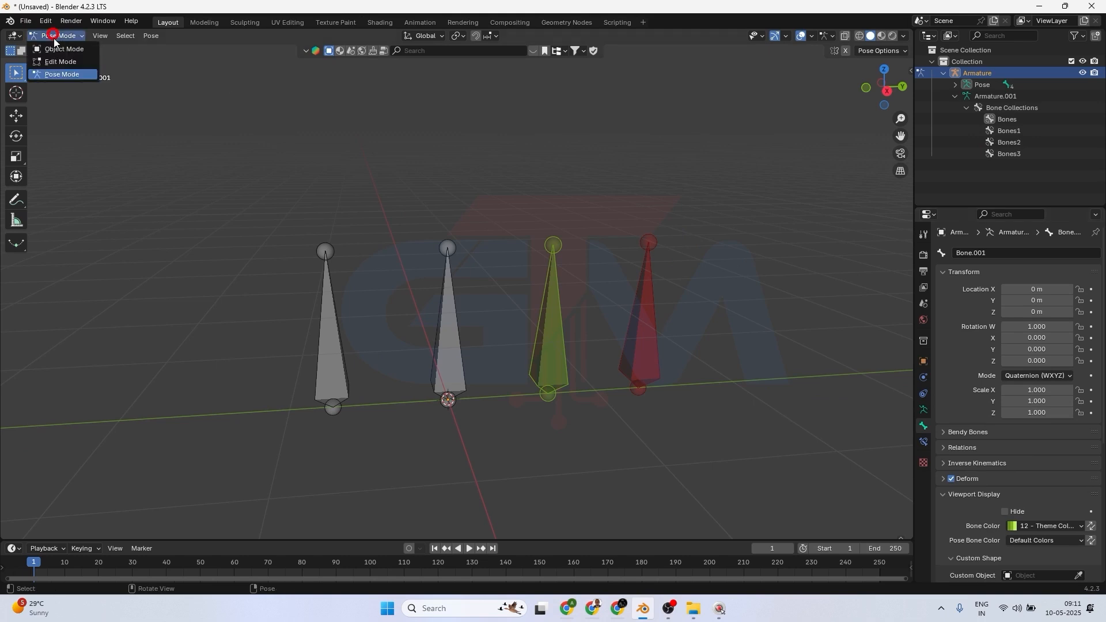
click(69, 62)
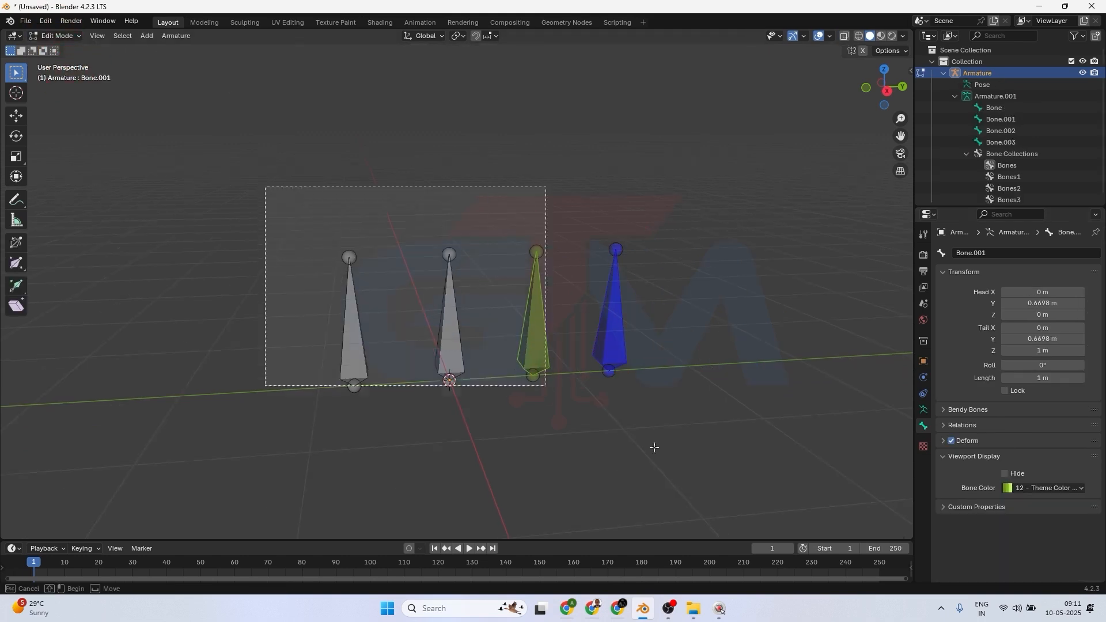